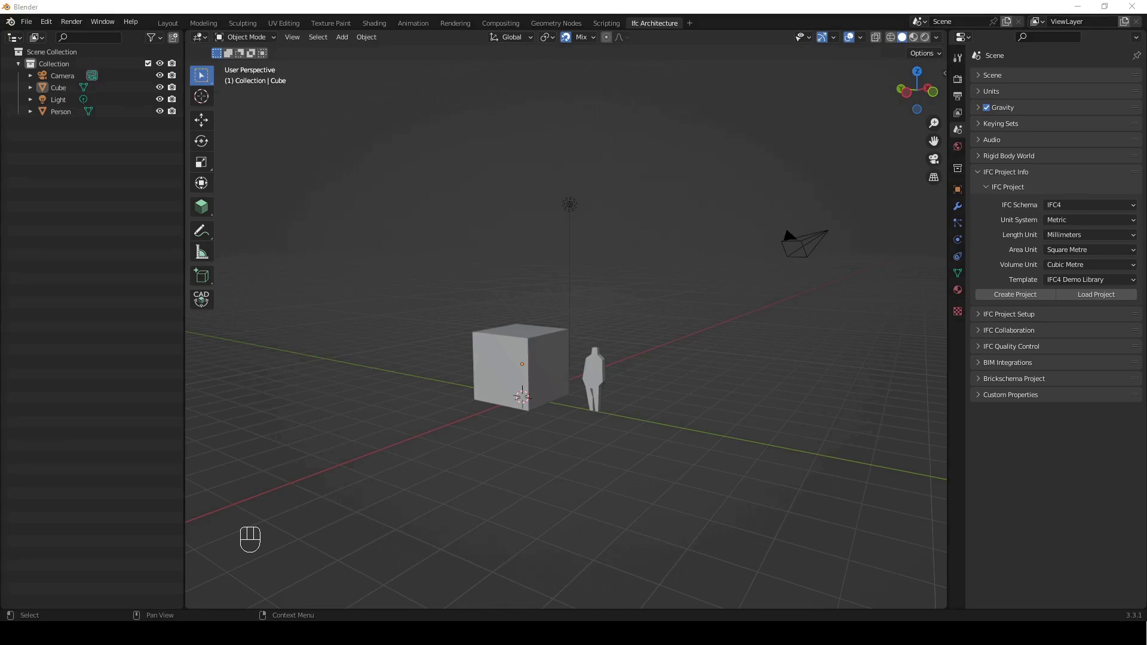
Try a free move of the cube in the viewport
left_click(1034, 448)
left_click_drag(116, 418, 45, 66)
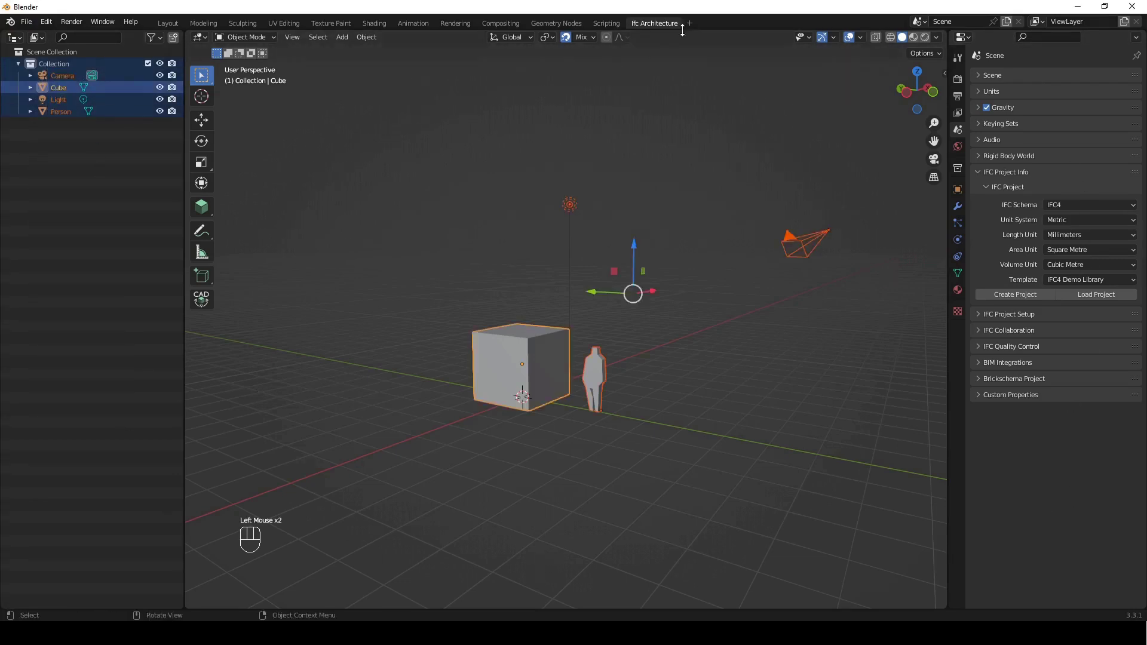
left_click(582, 39)
left_click(545, 360)
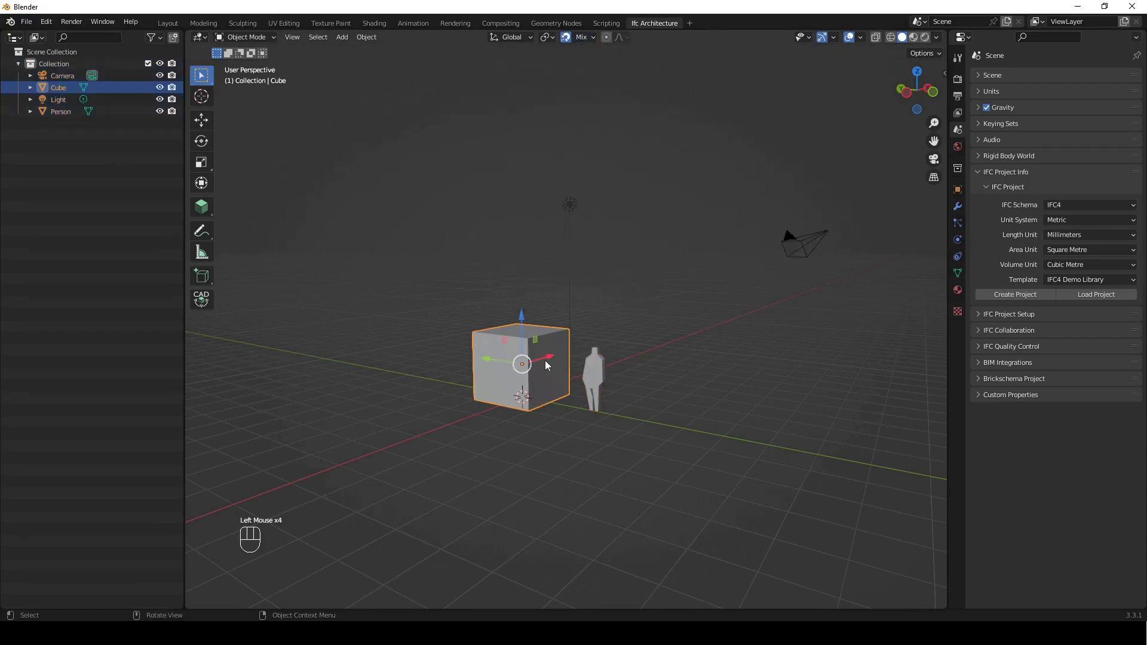
key("g")
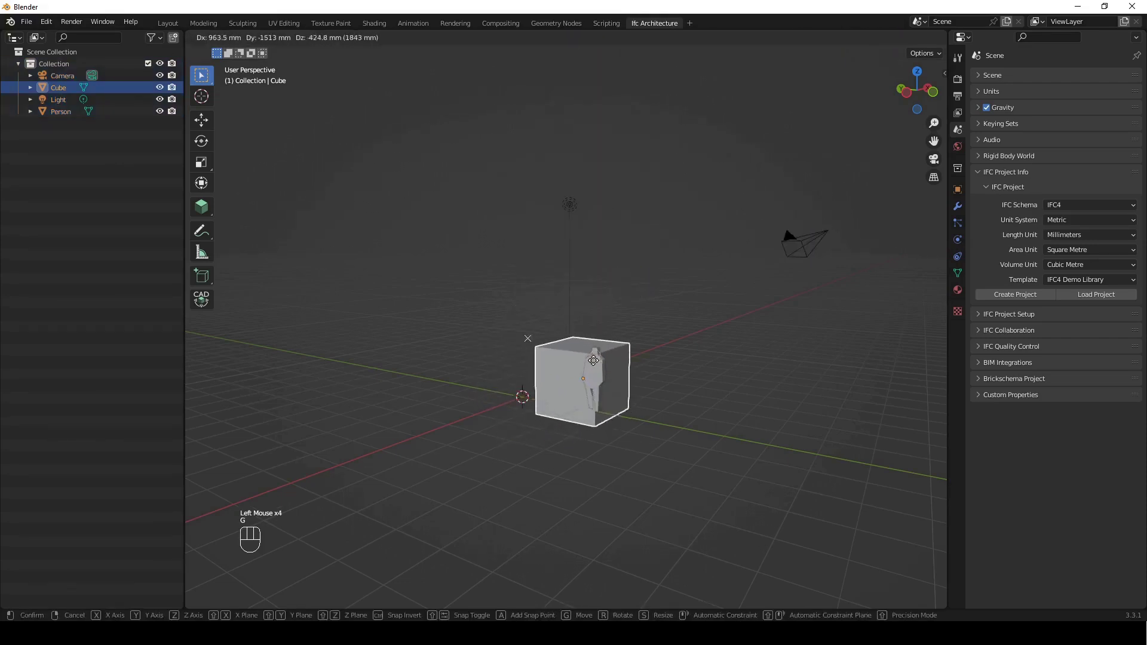
key("Escape")
Try moving the cube with the Move gizmo, upward and along X, and undo both moves
left_click(859, 38)
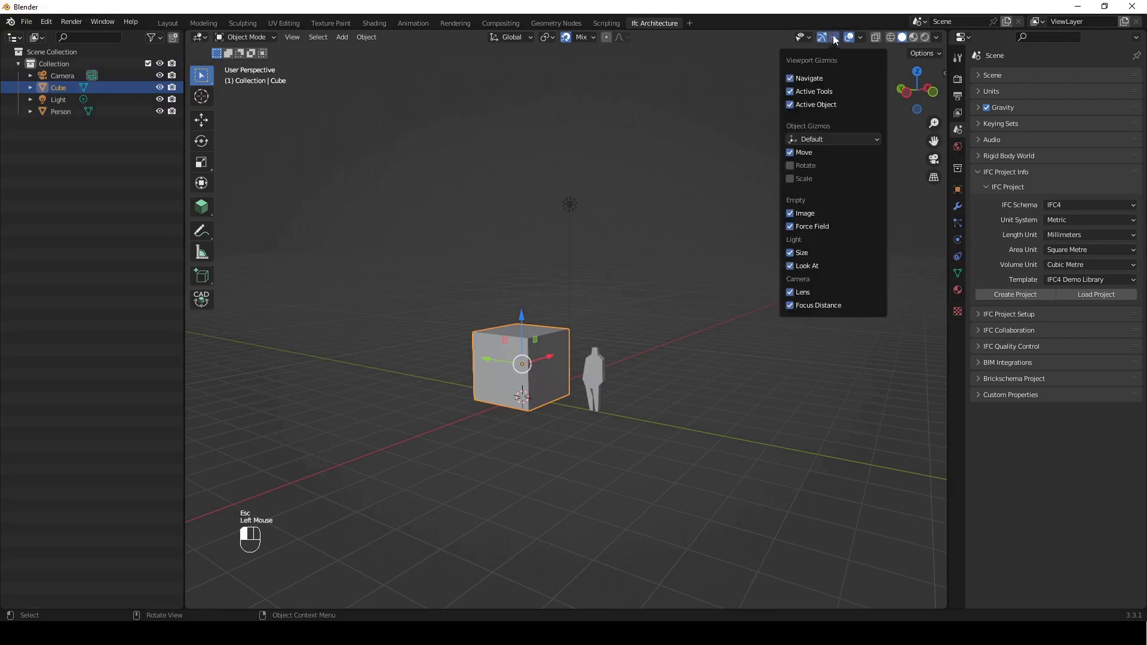
left_click_drag(526, 316, 526, 225)
left_click_drag(549, 272, 615, 274)
key("ctrl+z")
key("ctrl+z")
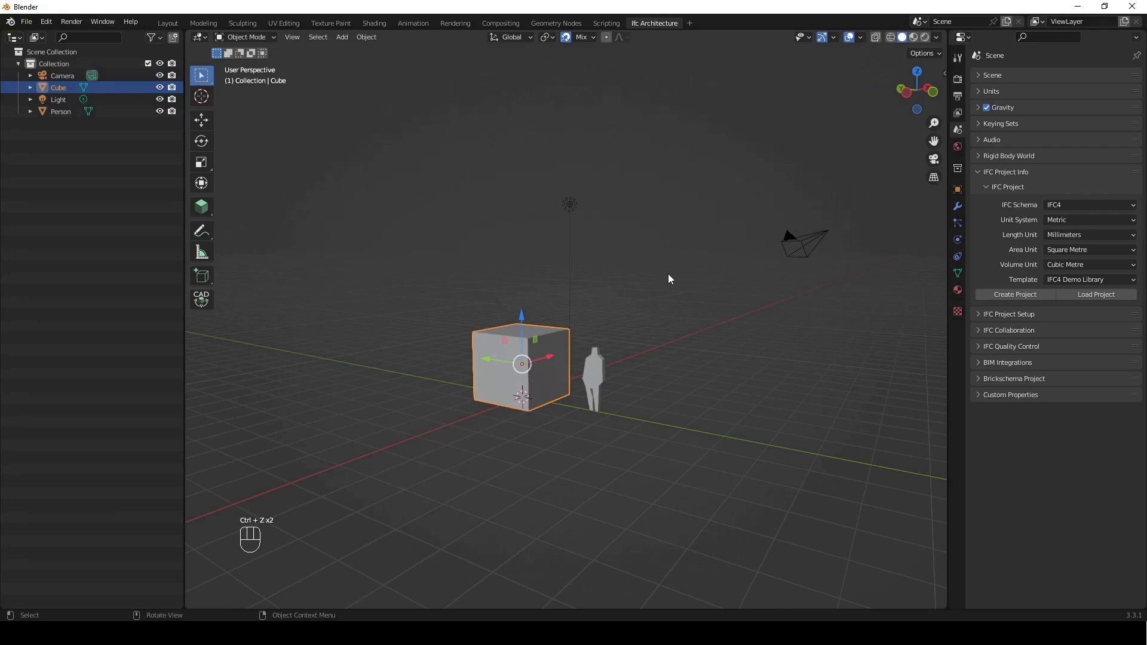
left_click(347, 467)
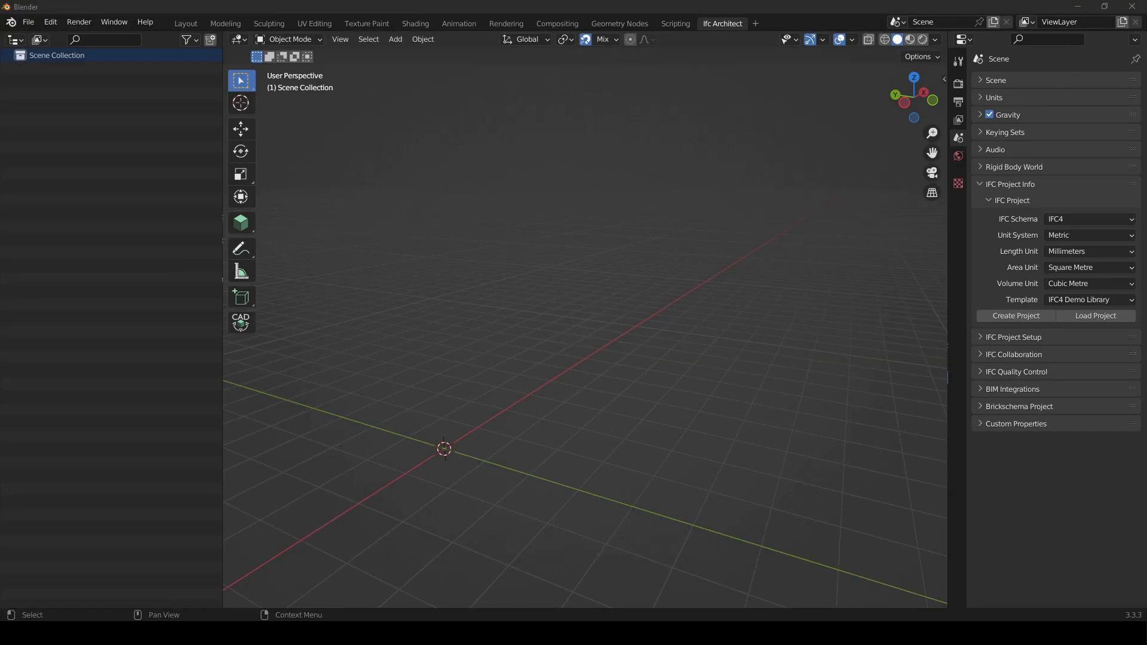
Create an IFC4 metric project in millimetres from the IFC4 Demo Library template and look at it from the top
middle_click_drag(699, 314, 573, 293)
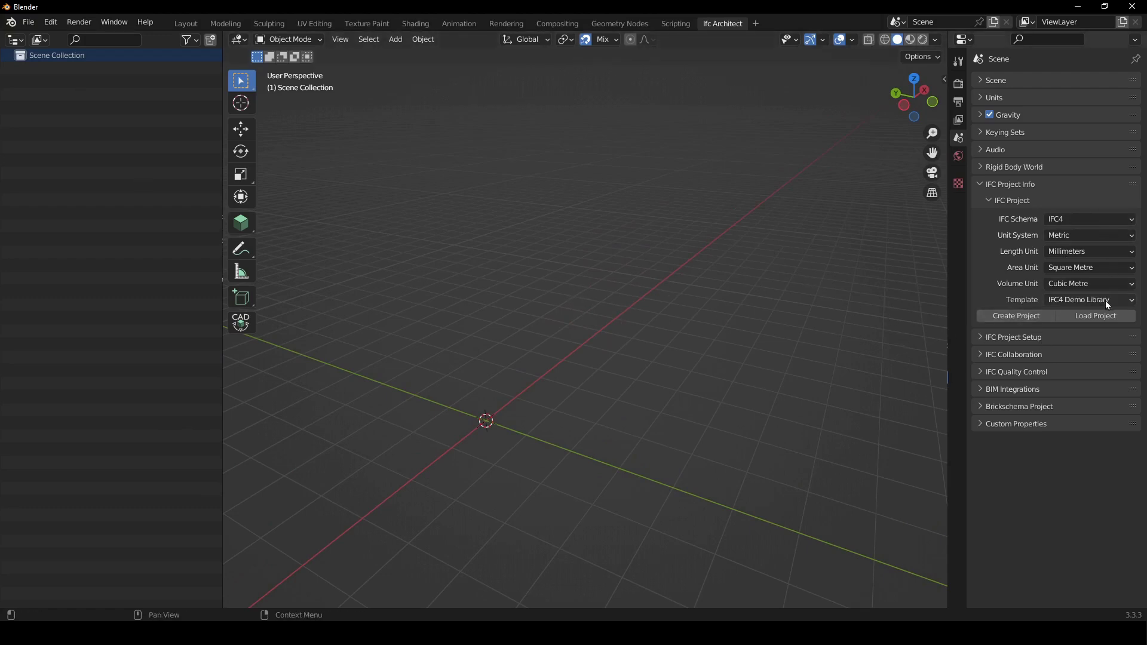
left_click(1013, 318)
key("KP_7")
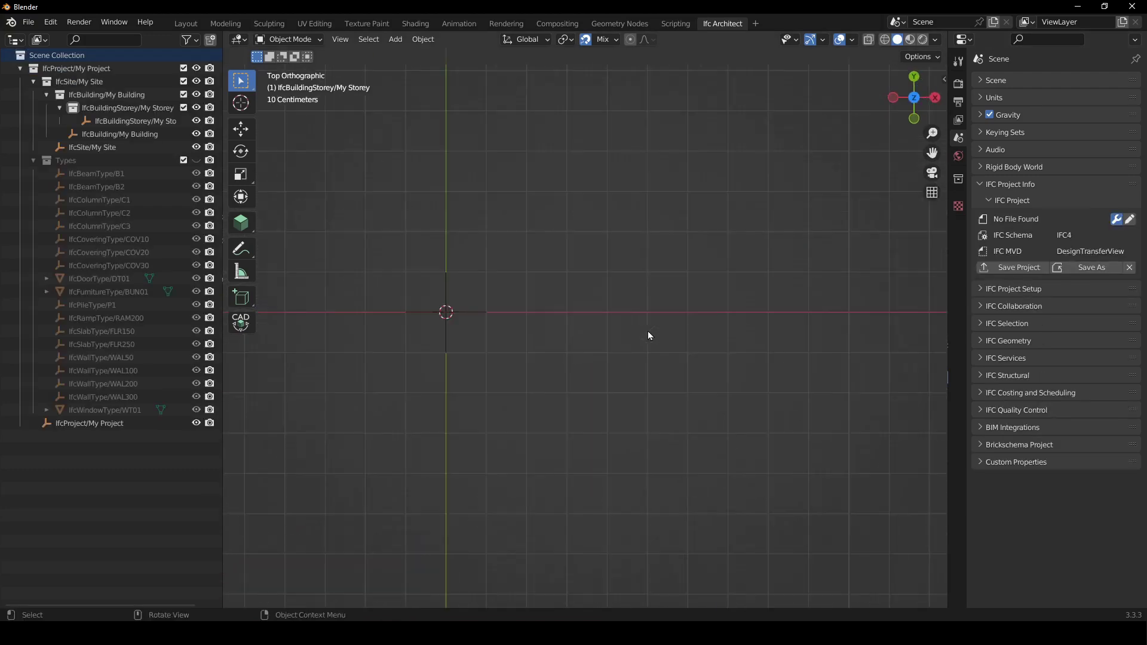
Enable the Screencast Keys overlay and collapse the Types collection in the outliner
key("n")
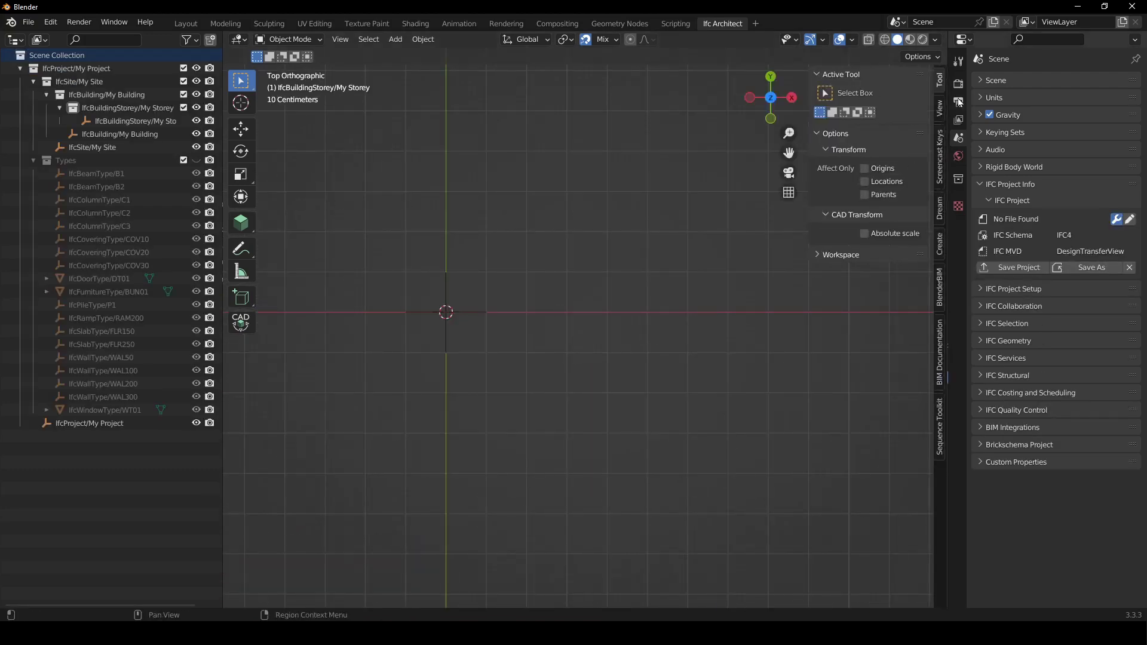
left_click(940, 179)
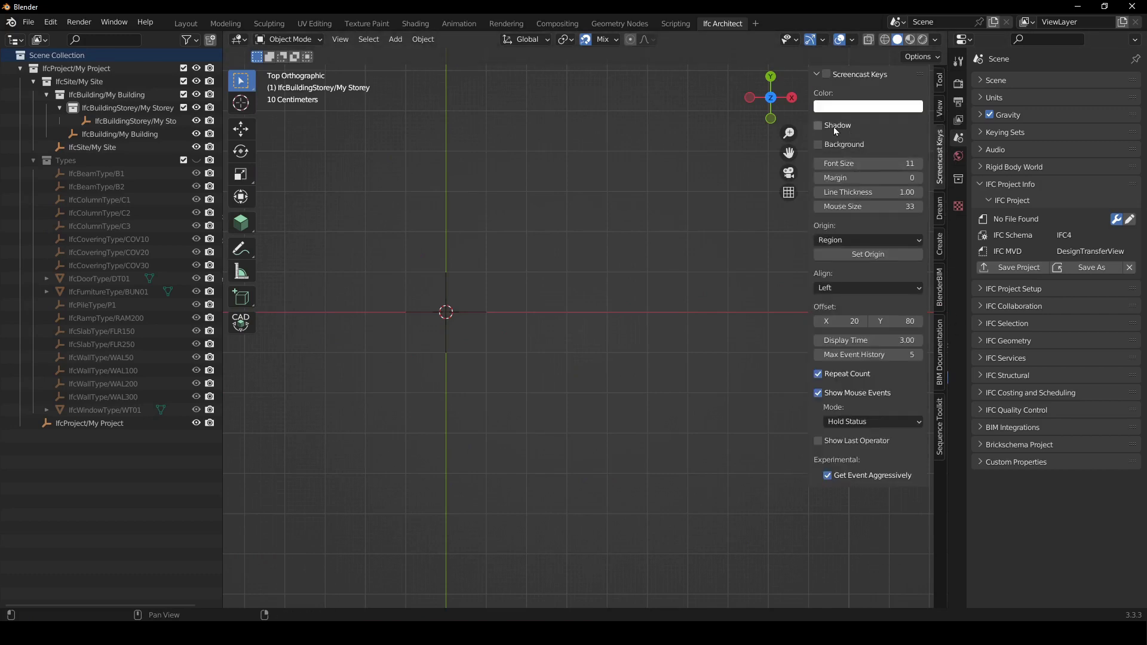
left_click(827, 74)
left_click(720, 218)
key("n")
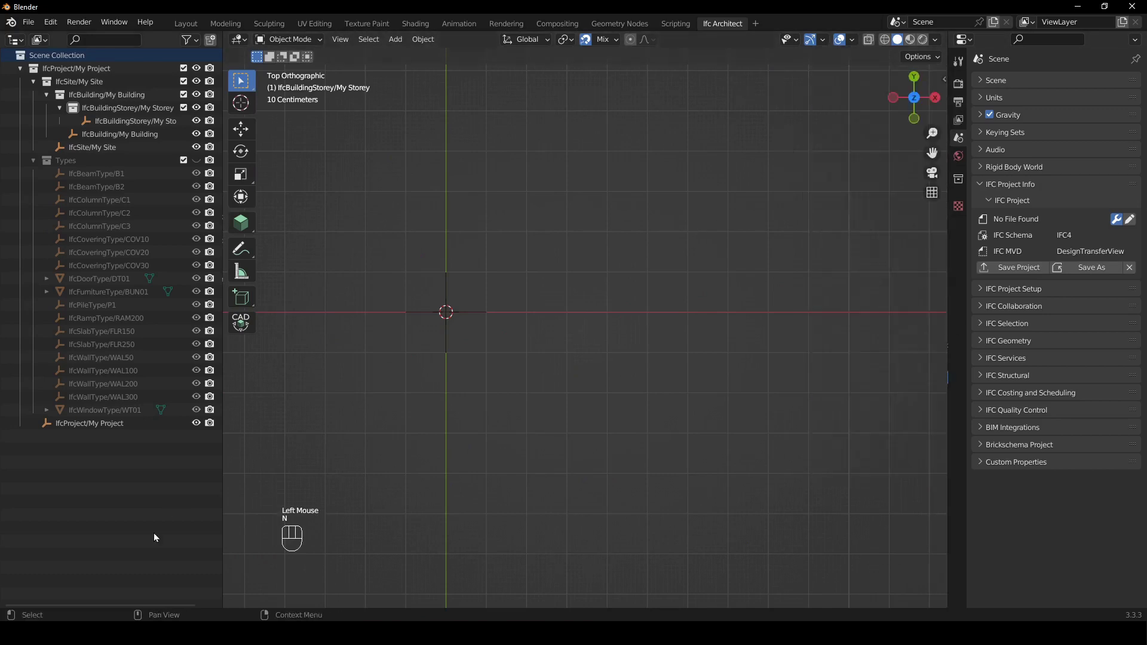
left_click(35, 160)
Add a slab of IfcSlabType FLR150 at the origin with the BIM Tool
middle_click_drag(532, 208, 581, 232, "shift")
key("n")
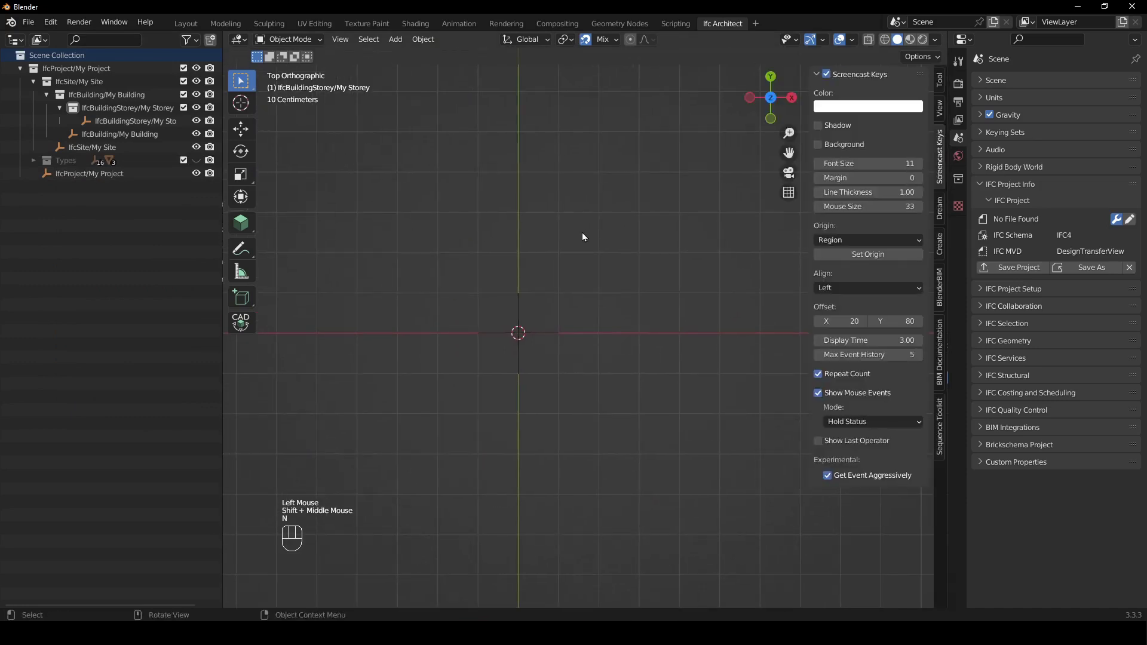
left_click(245, 219)
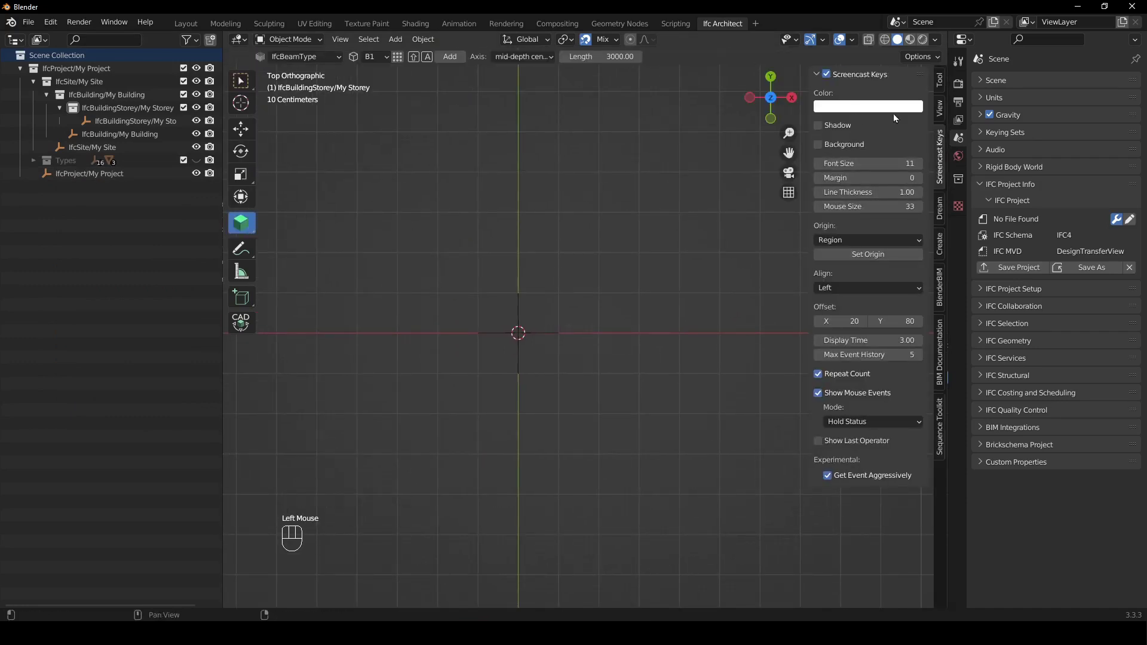
left_click(941, 84)
left_click(859, 112)
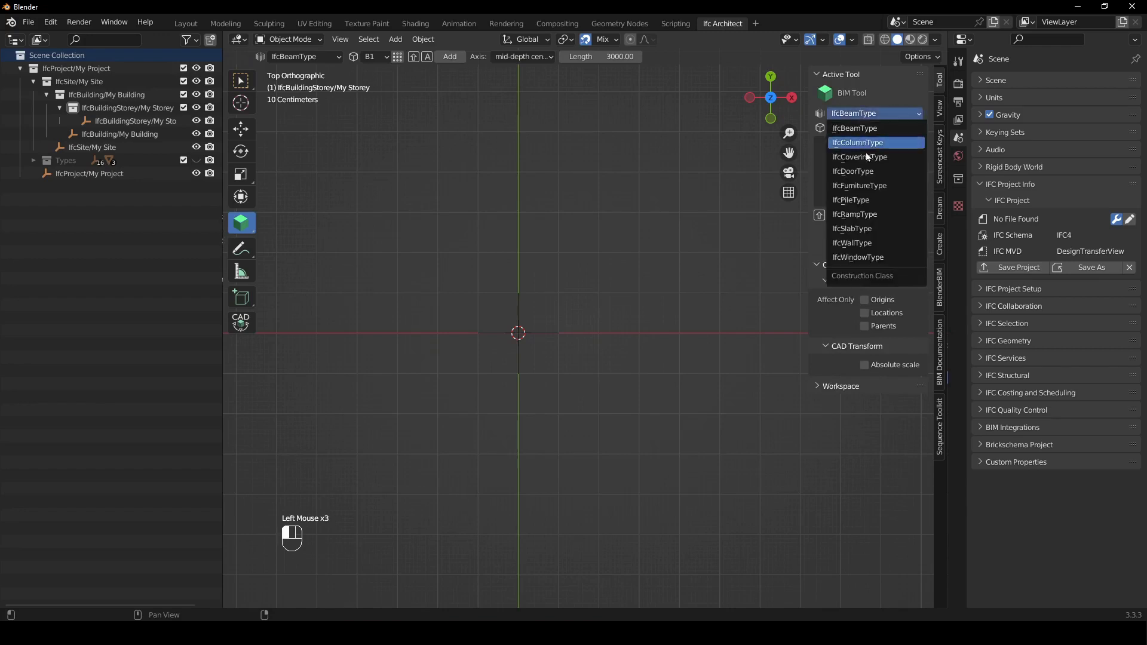
left_click(863, 230)
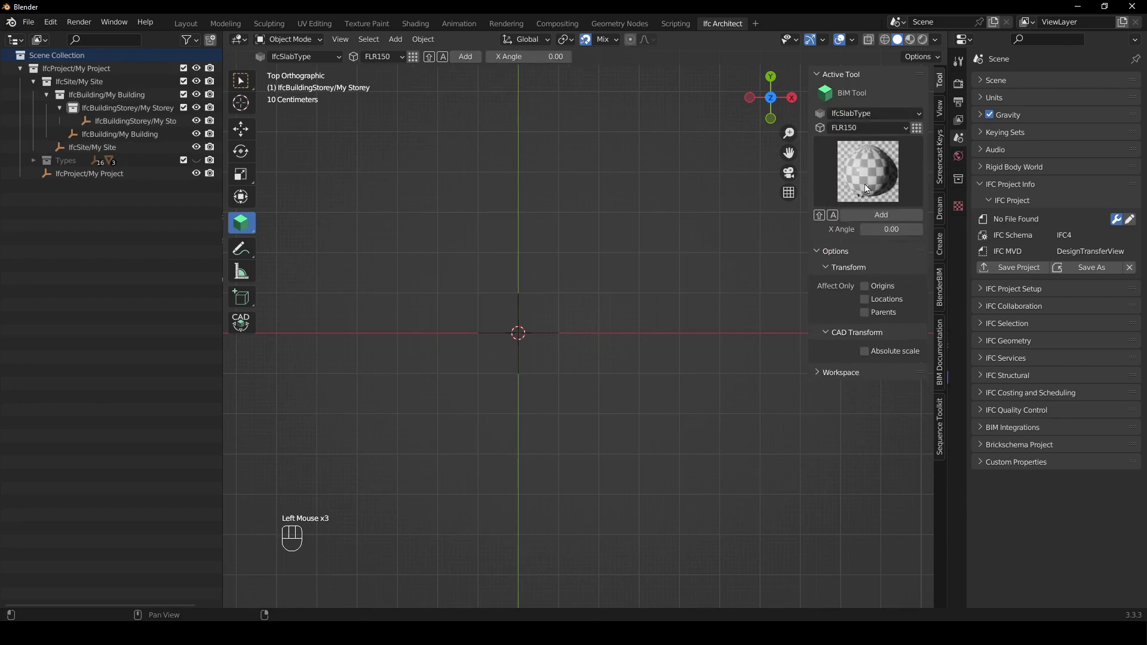
left_click(871, 214)
Start editing the slab's profile and move its right edge 4000 mm outward along X
middle_click_drag(530, 273, 417, 325, "shift")
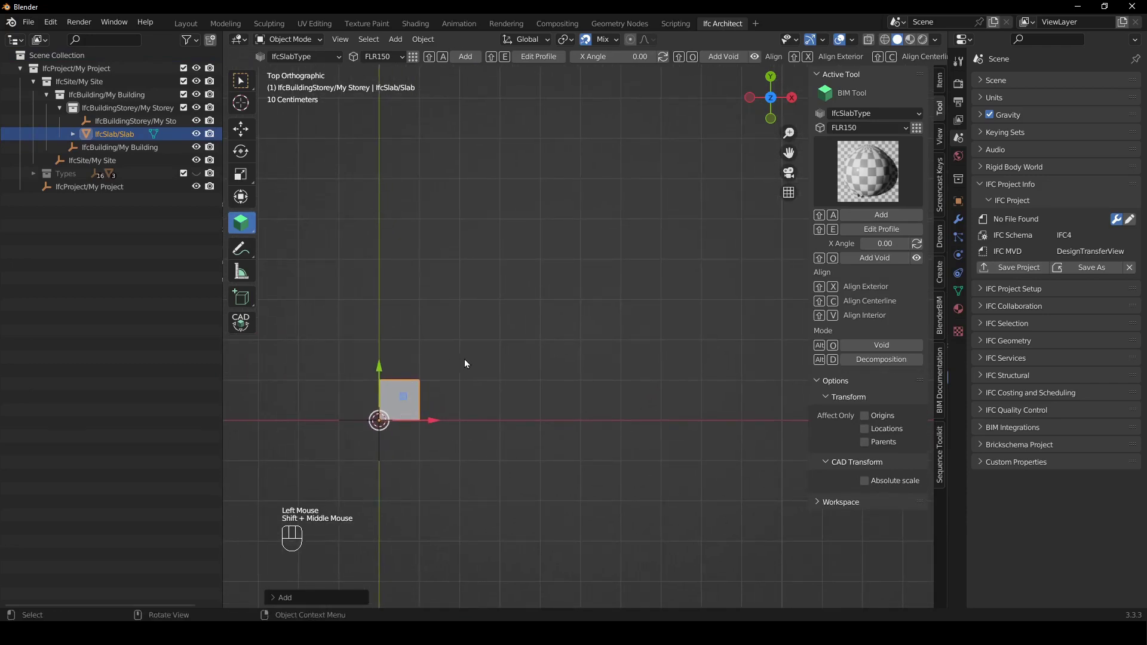
key("shift+e")
key("2")
left_click(437, 382)
left_click_drag(472, 399, 595, 383)
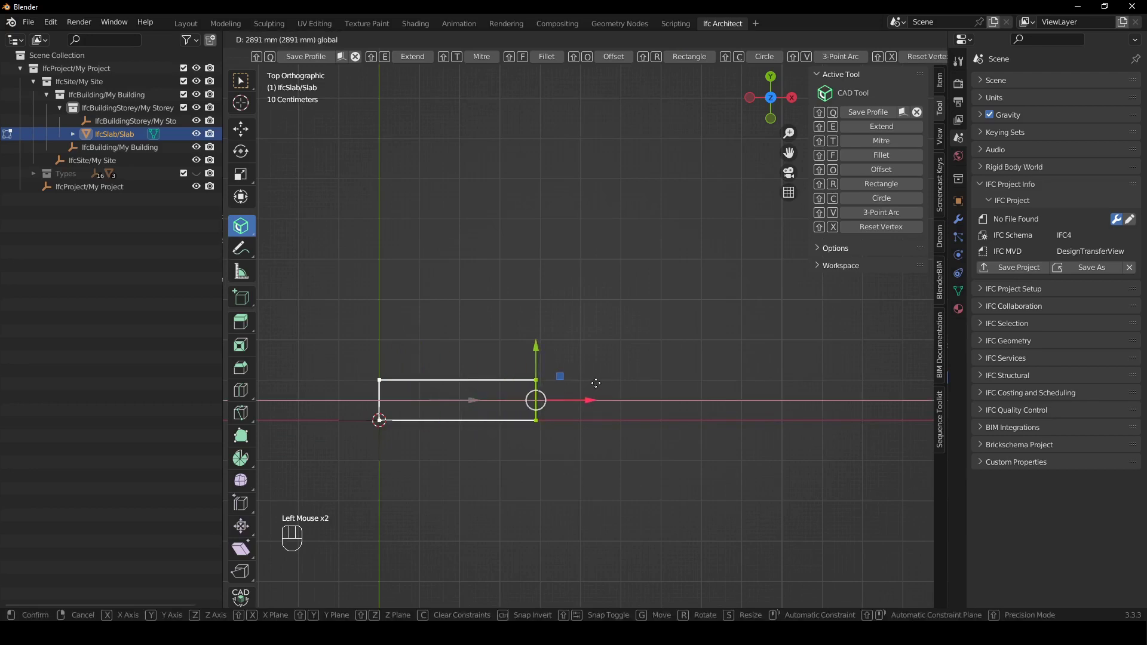
type("4000")
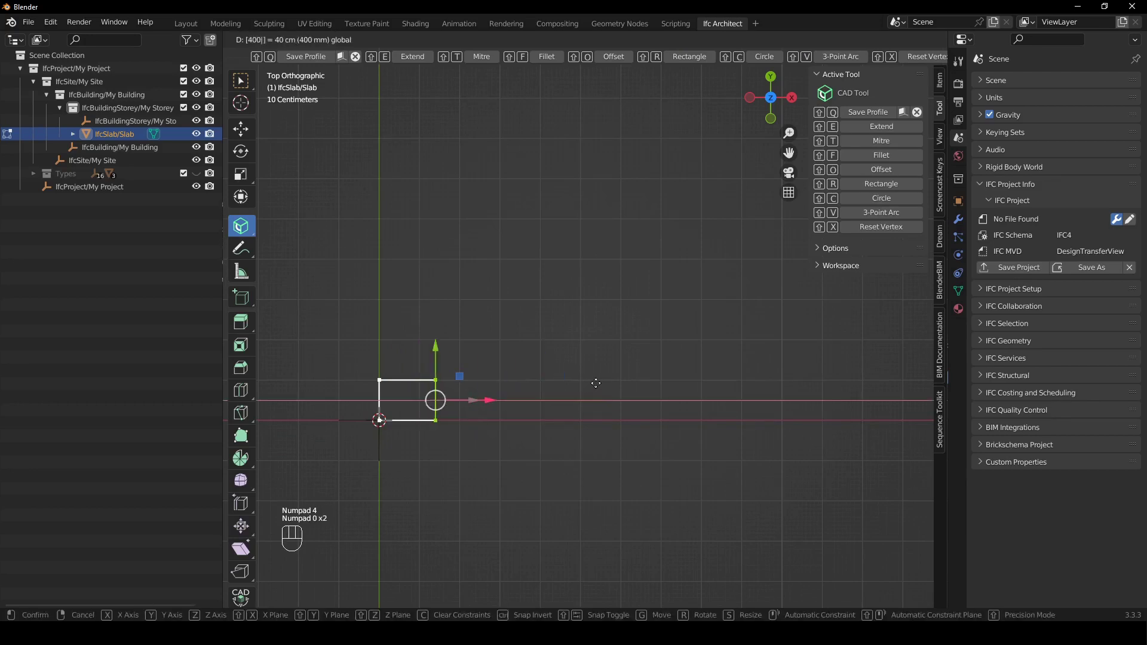
key("Return")
Move the slab profile's upper edge 4500 mm along Y
left_click(495, 379)
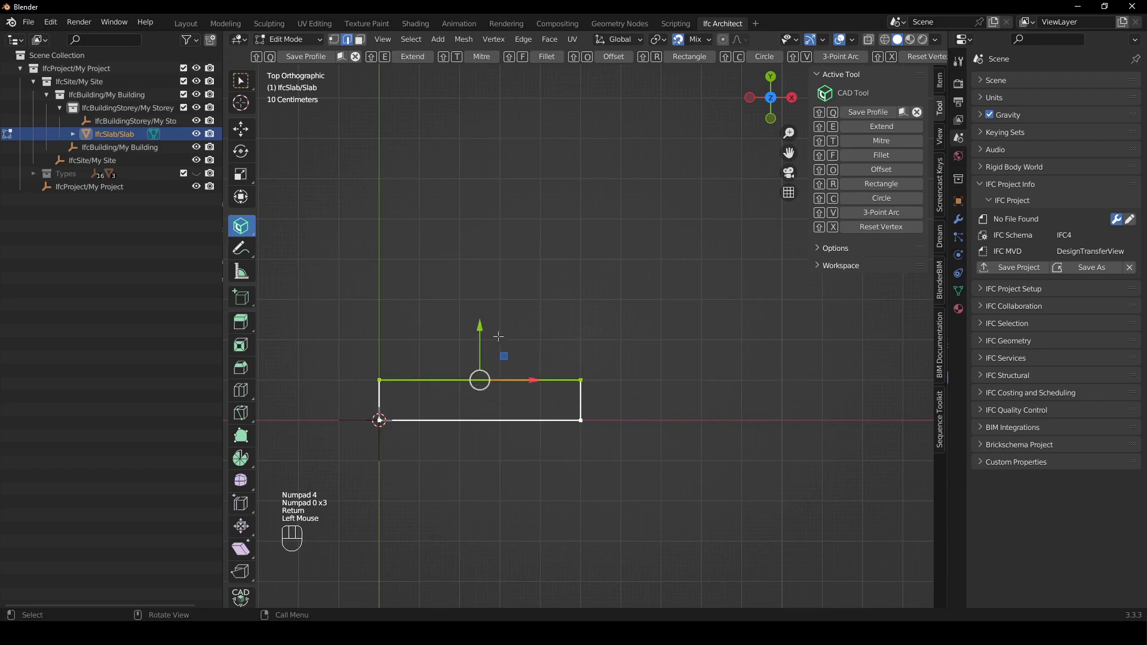
left_click_drag(485, 326, 507, 243)
type("4500")
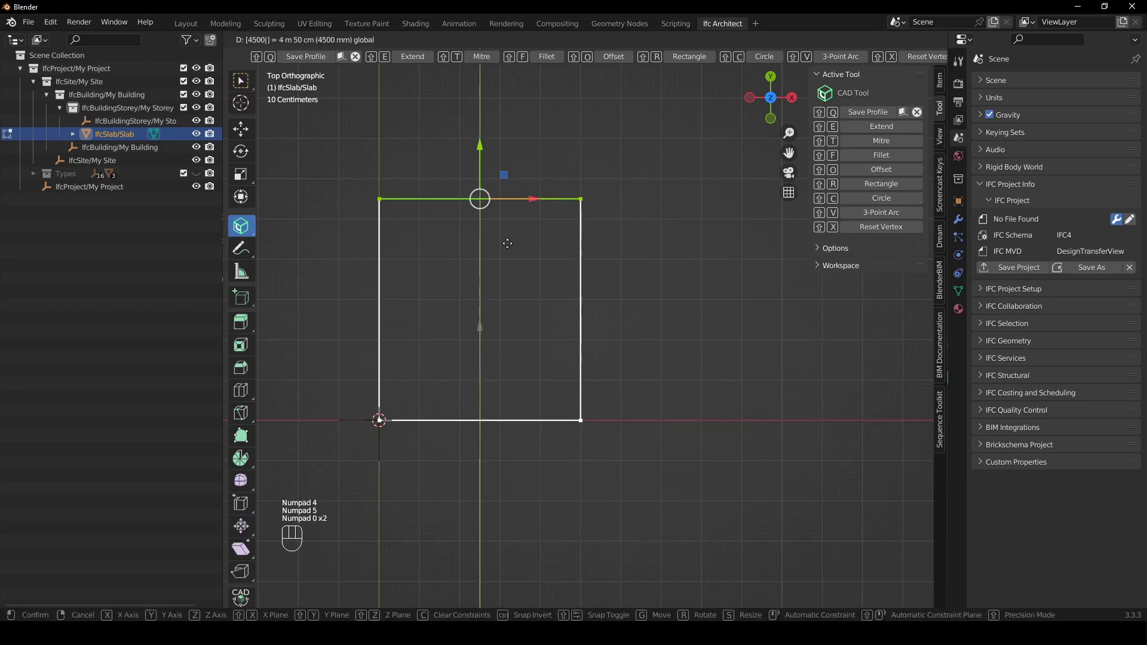
key("Return")
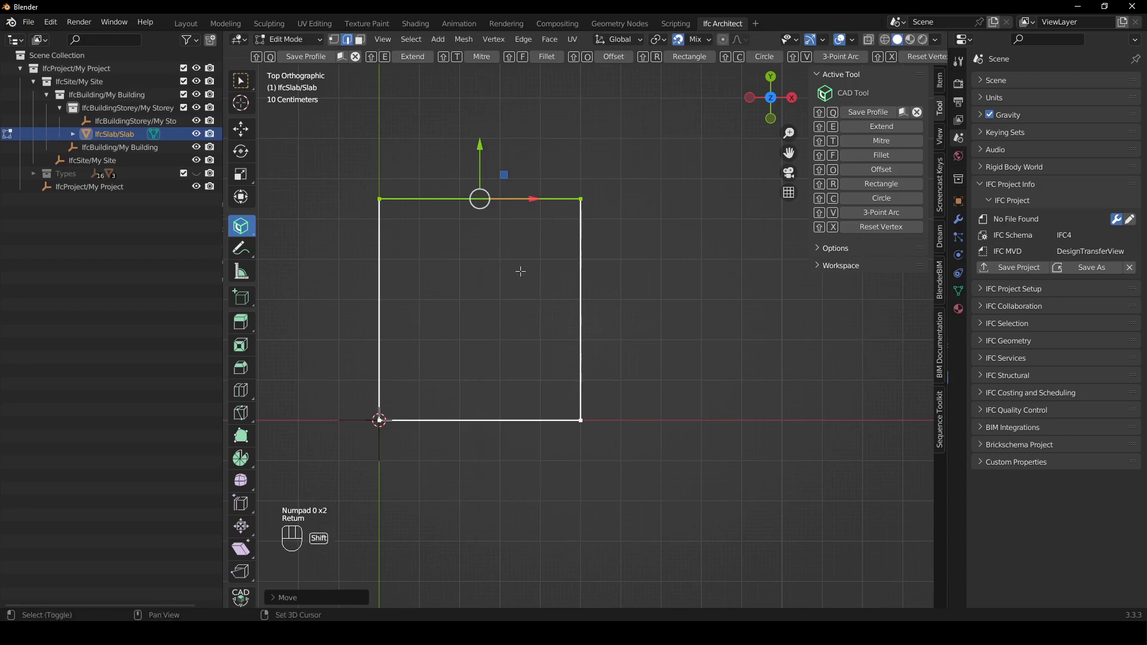
Insert a midpoint vertex on the profile's right edge and move it 1750 mm up along Y
middle_click_drag(561, 256, 509, 294, "shift")
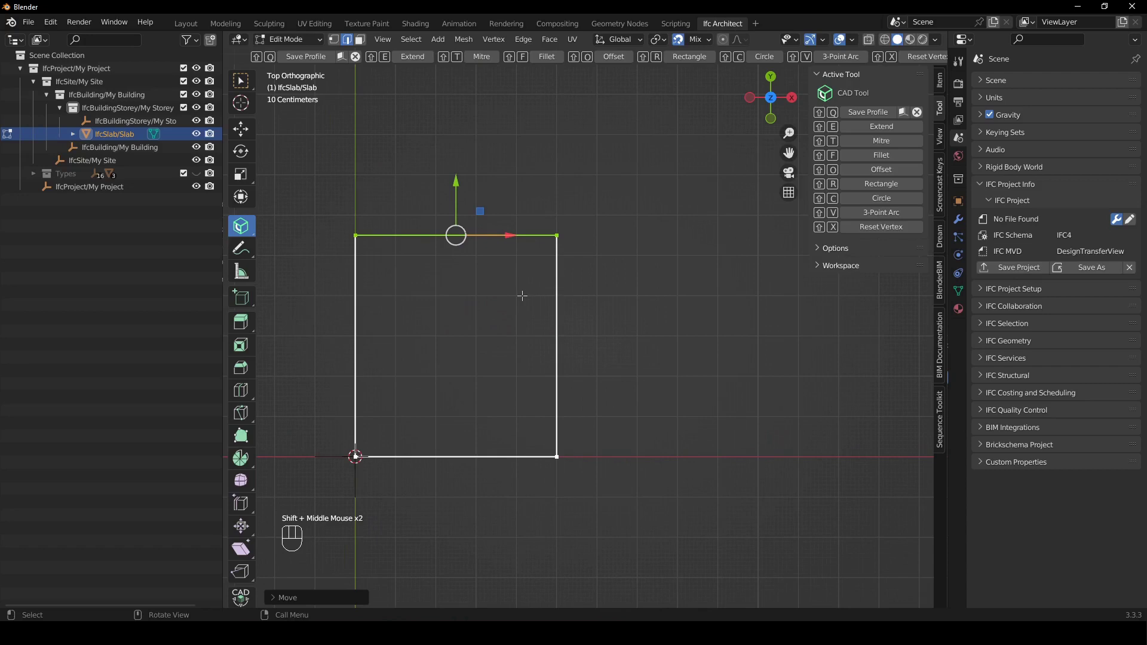
key("ctrl+r")
left_click(557, 321)
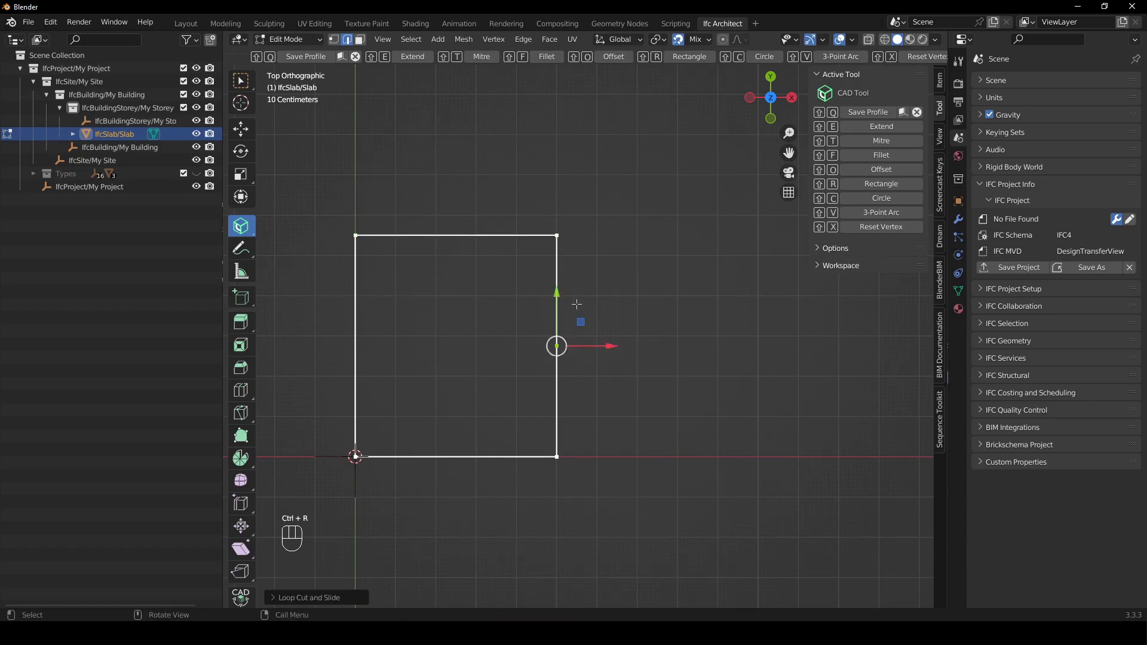
left_click_drag(561, 297, 559, 221)
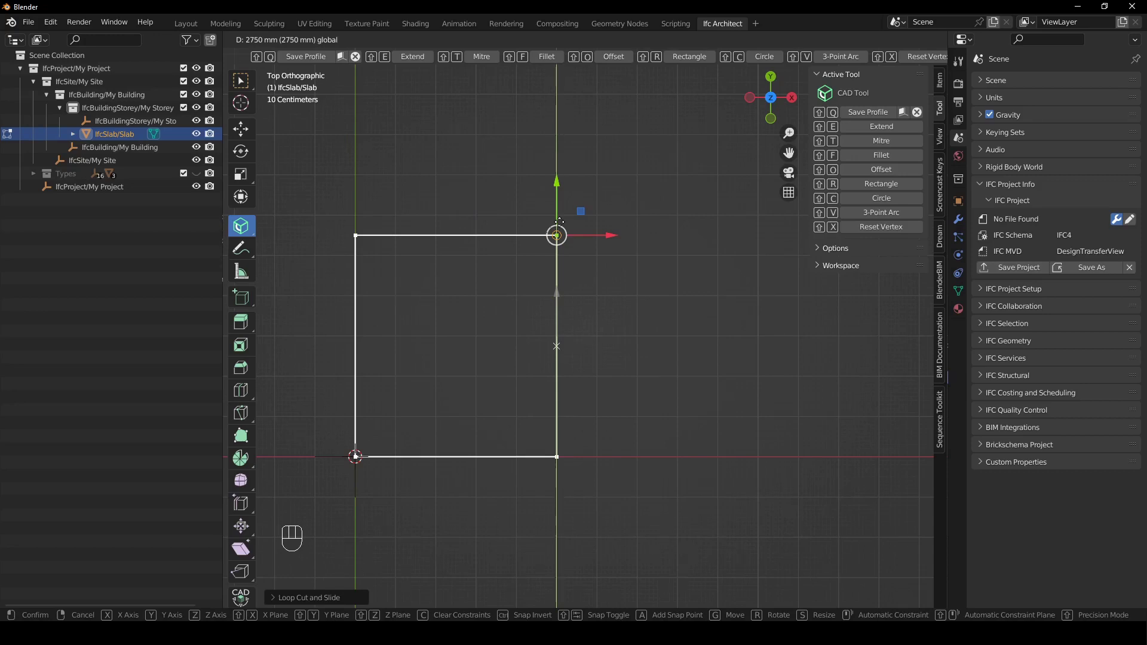
type("1750")
key("Return")
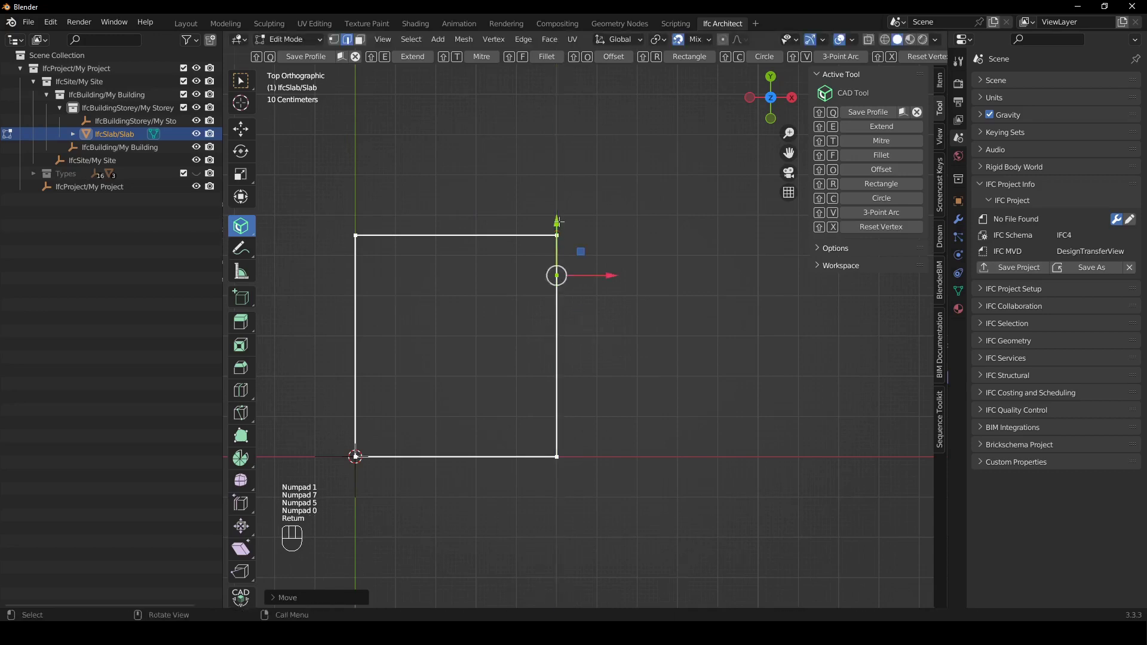
Insert a second vertex on the right edge below the first one and move it -1250 mm along Y
key("ctrl")
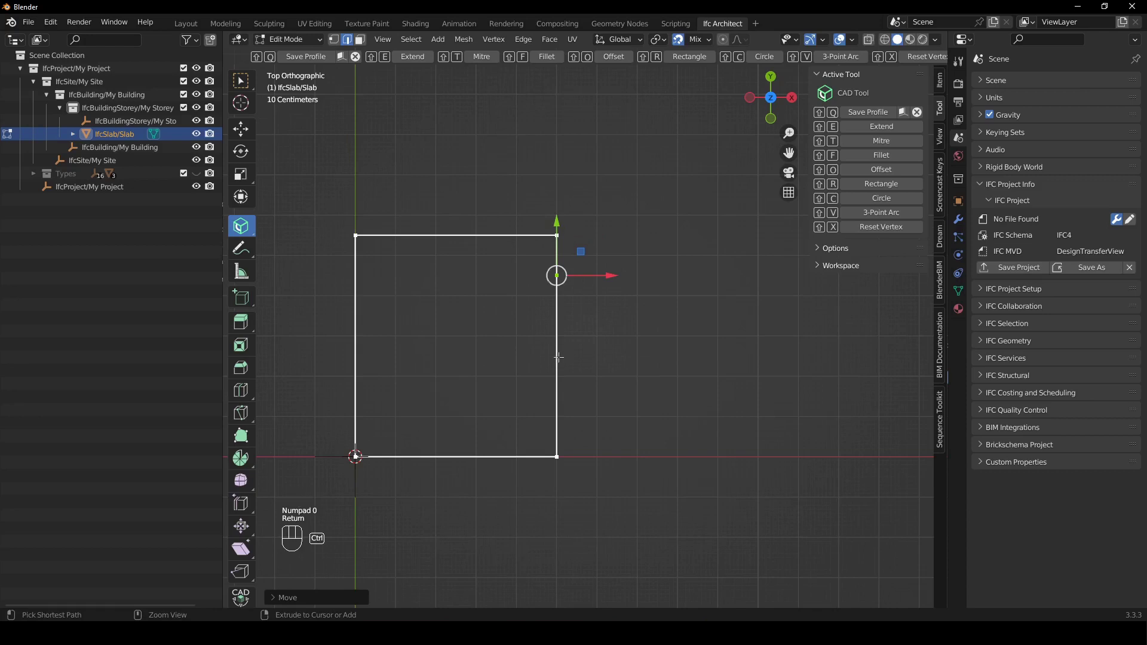
key("ctrl+r")
left_click(556, 366)
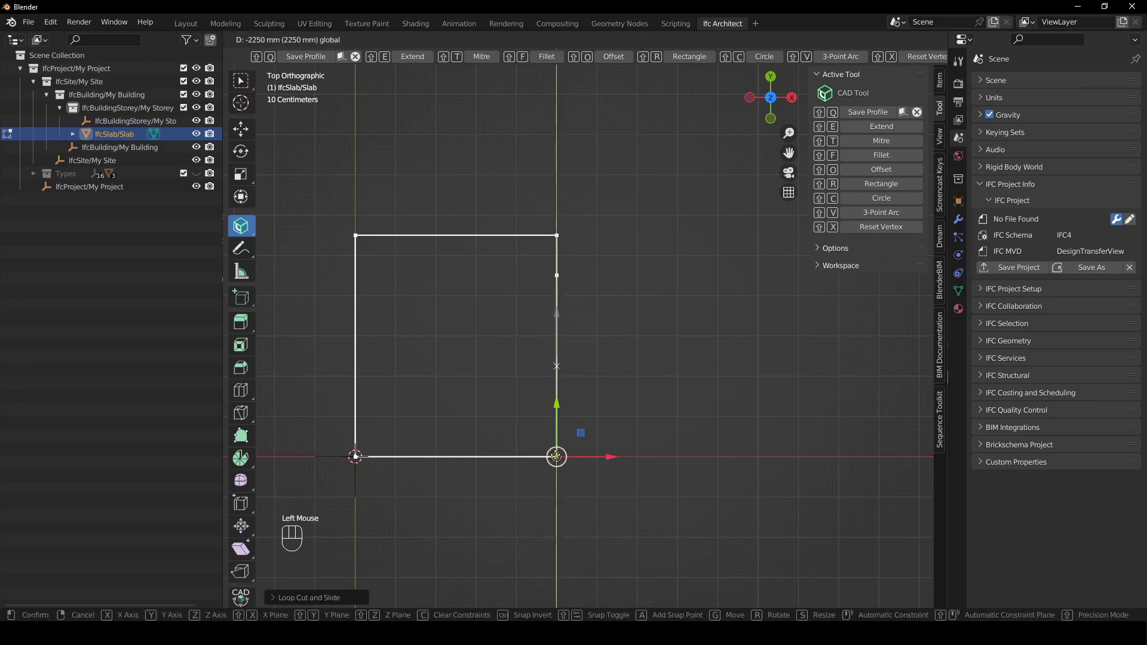
key("KP_Subtract")
type("1250")
key("Return")
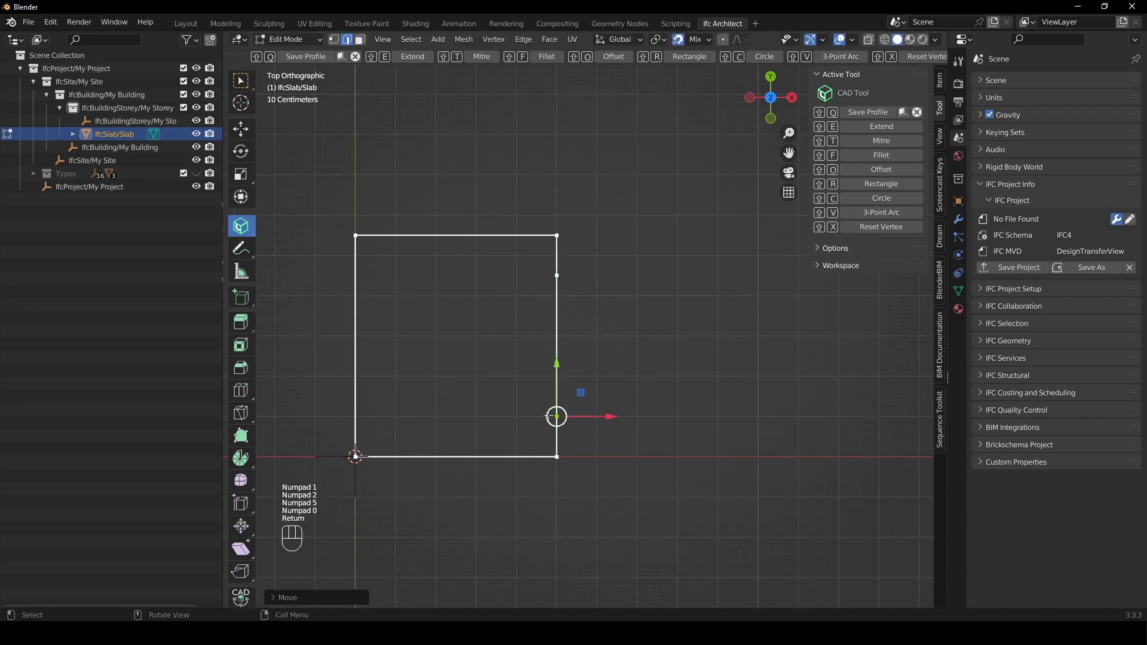
Insert a vertex midway between those two, move it -1000 mm along X, and snap it level with the upper one
key("ctrl+r")
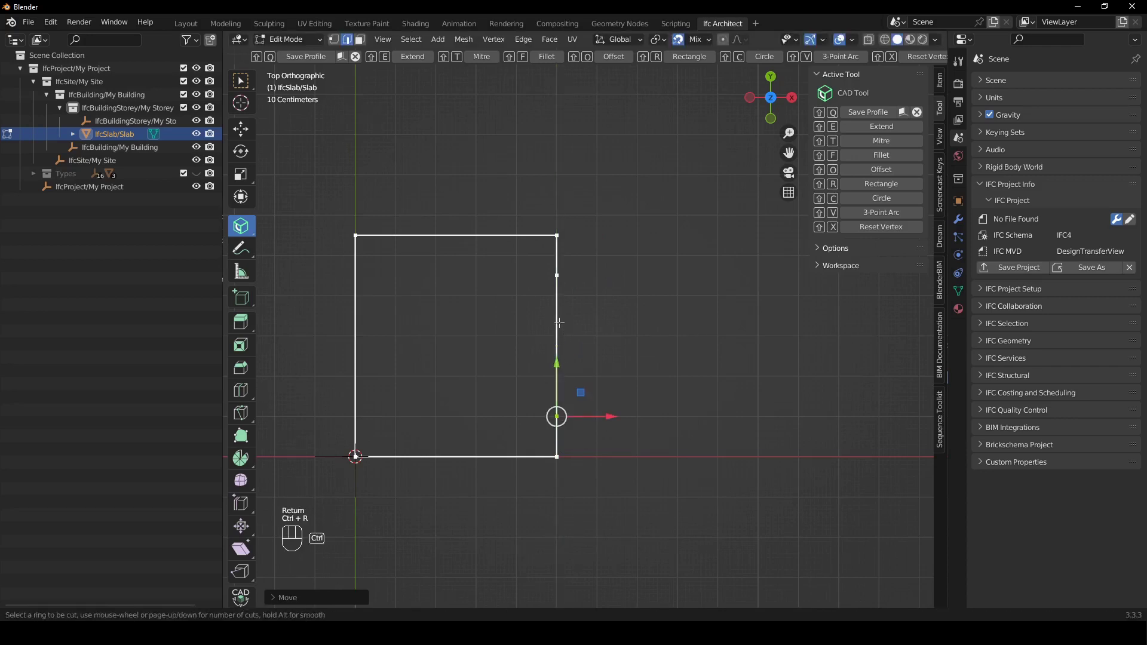
left_click(596, 350)
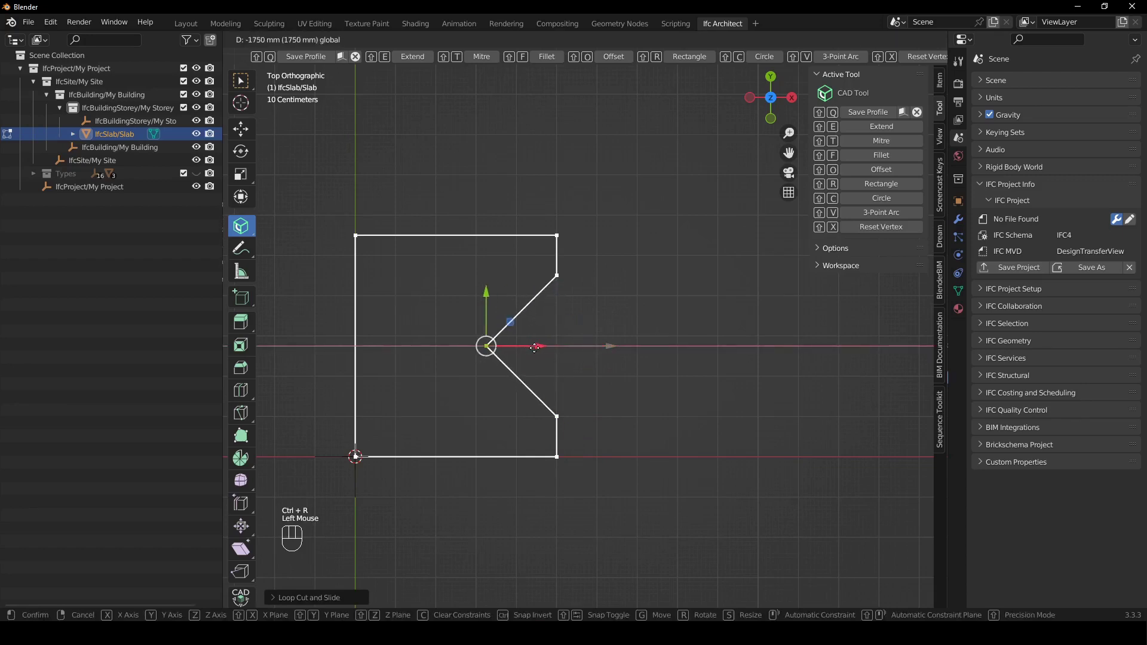
type("-1000")
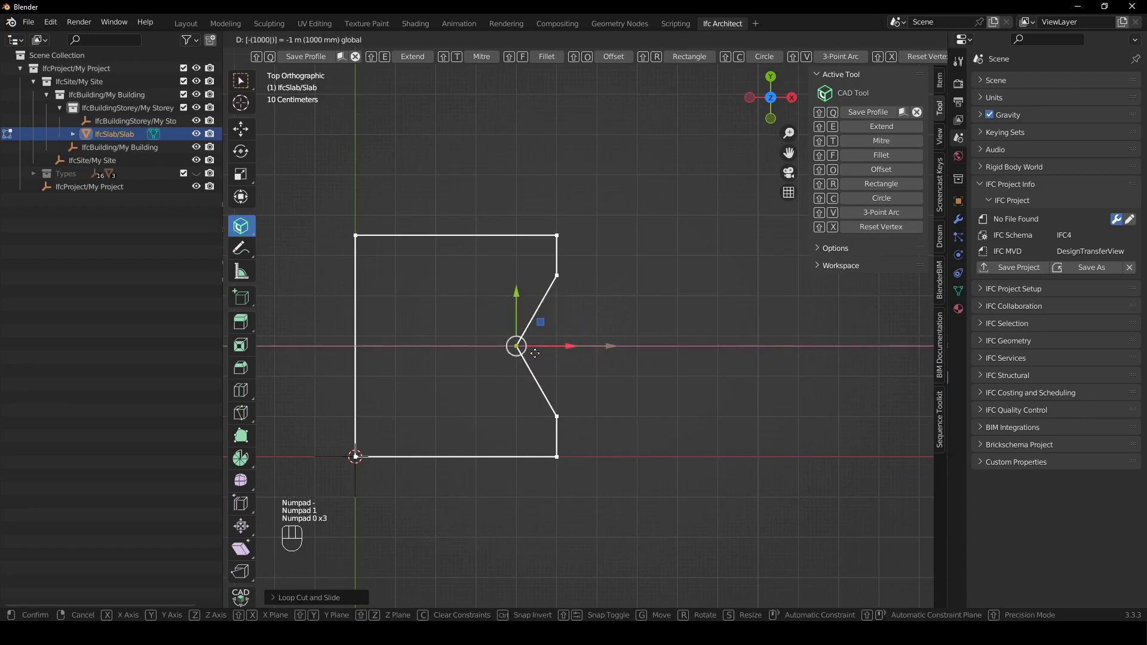
key("Return")
left_click_drag(516, 308, 557, 279)
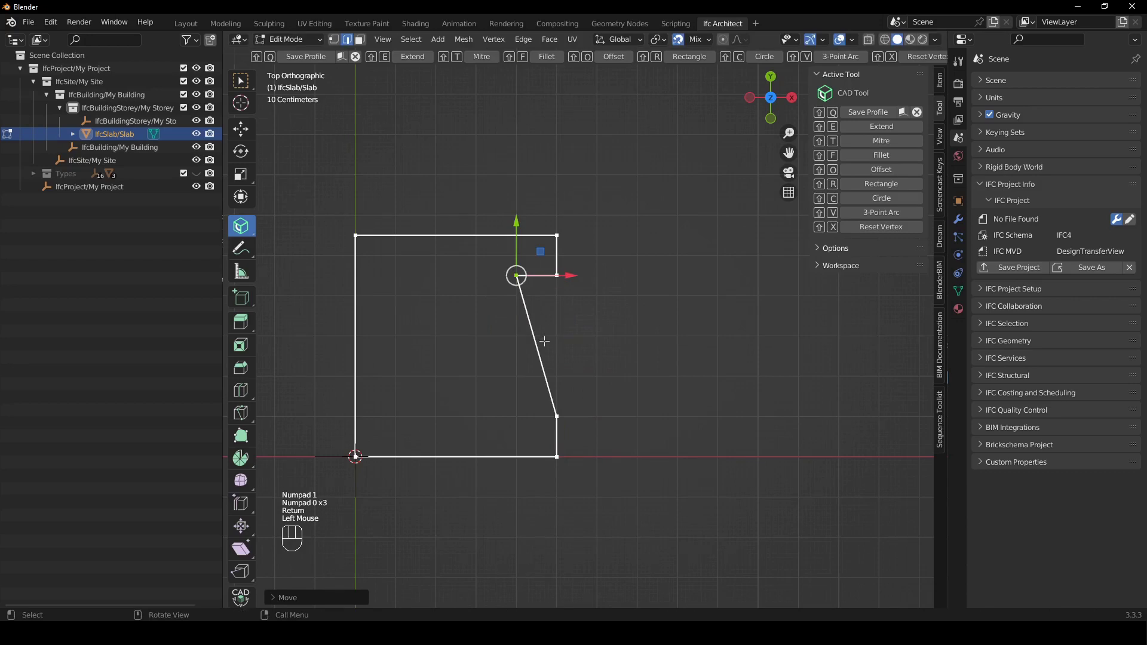
Insert a vertex on the slanted edge, snap it to form the rectangular notch's lower inner corner, and save the slab profile
key("ctrl+r")
left_click(536, 346)
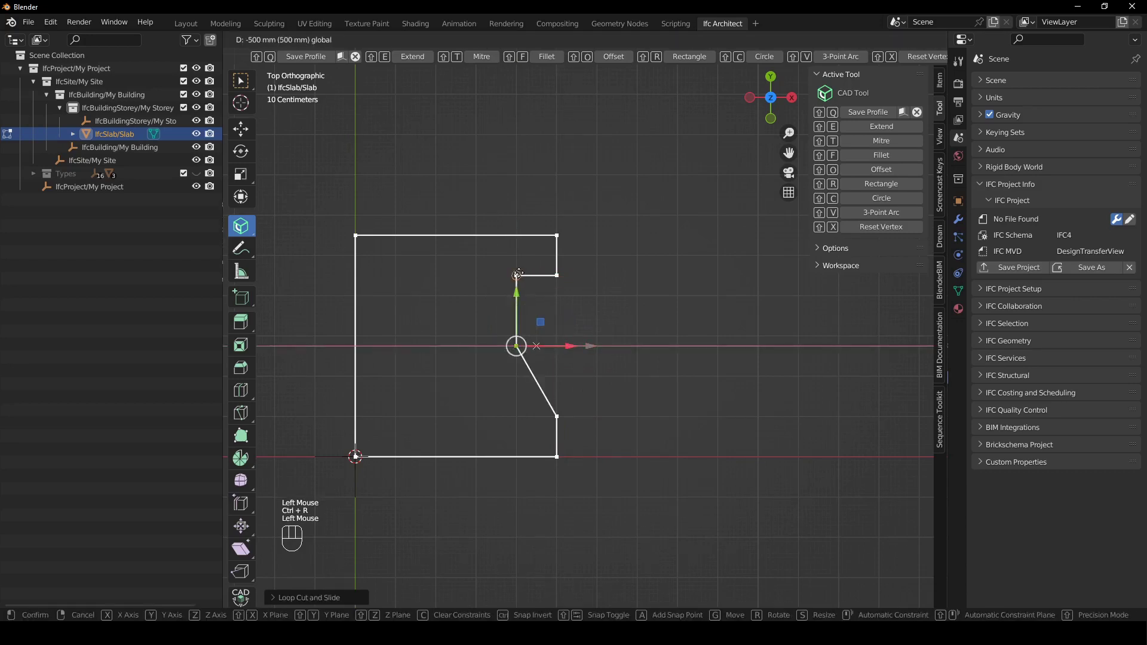
left_click(517, 274)
left_click_drag(517, 302, 625, 342)
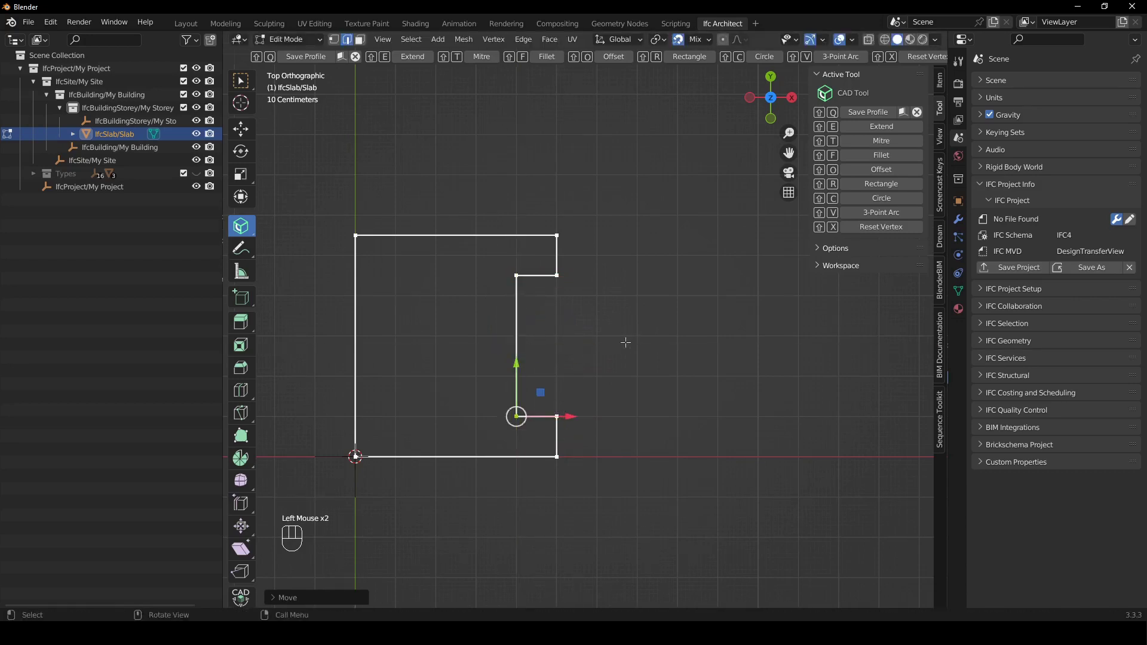
key("shift+q")
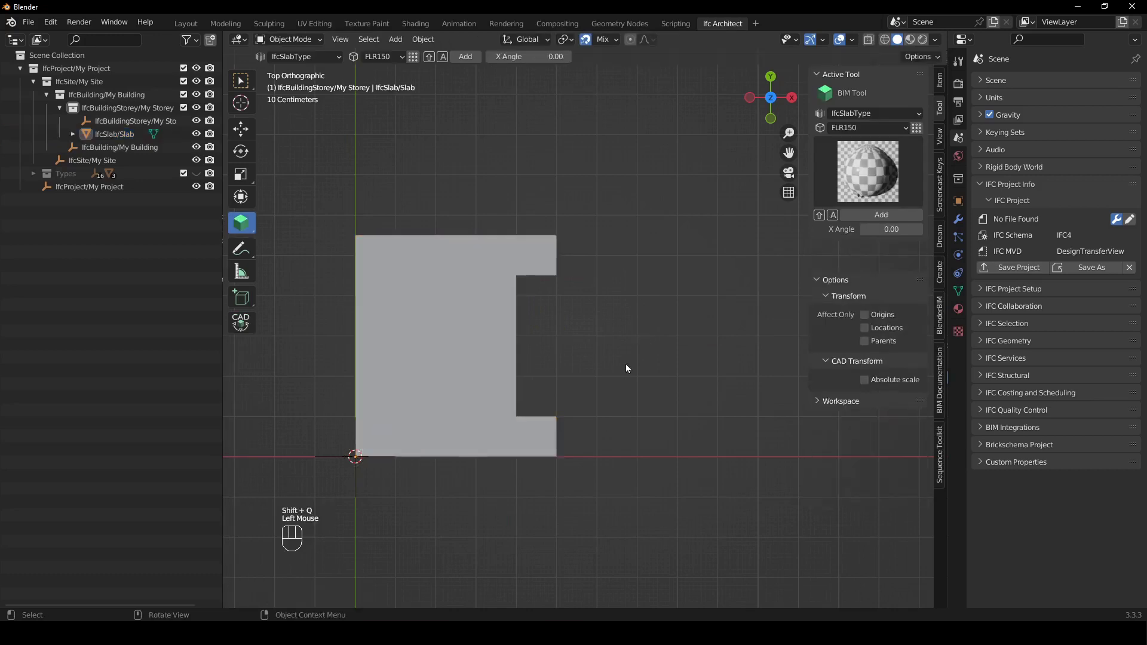
Snap the 3D cursor to the slab notch's corner on the outer edge nearest the X axis, on the slab's underside
middle_click_drag(558, 414, 553, 363, "shift")
middle_click_drag(529, 400, 597, 299)
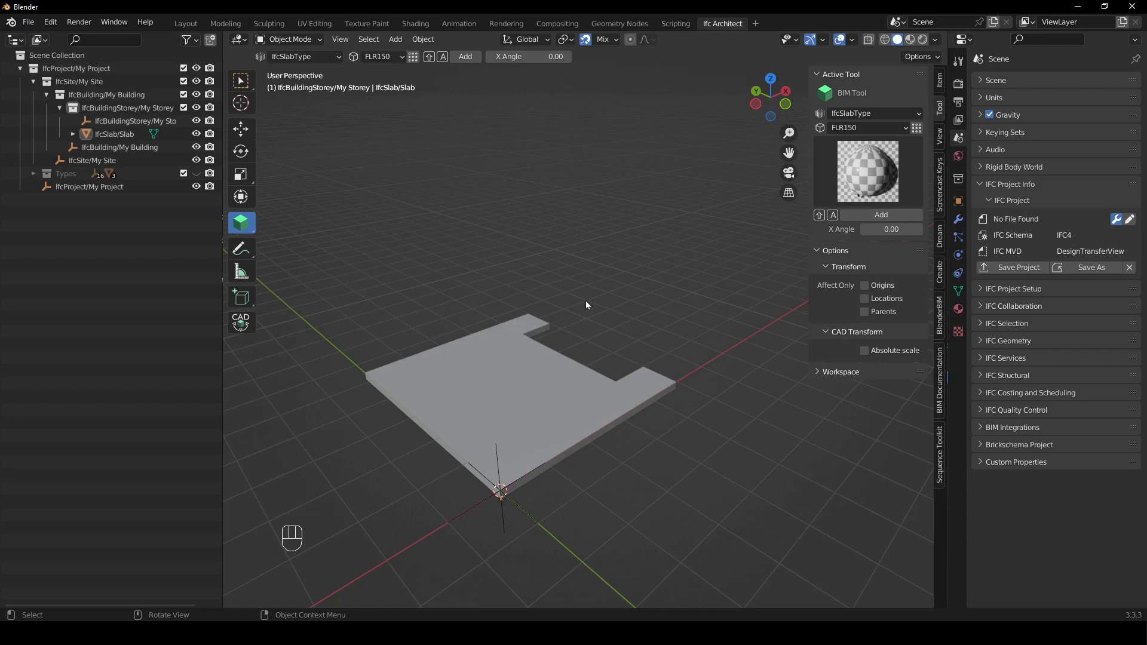
middle_click_drag(585, 300, 586, 354)
key("KP_7")
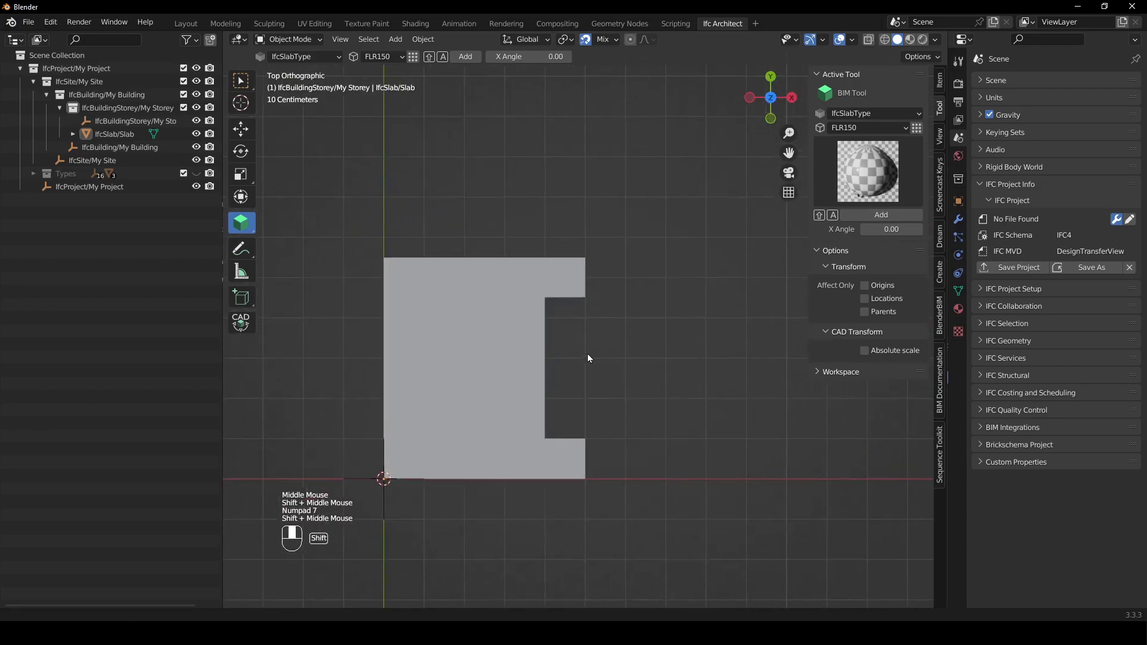
right_click(537, 299, "shift")
right_click_drag(645, 438, 591, 438, "shift")
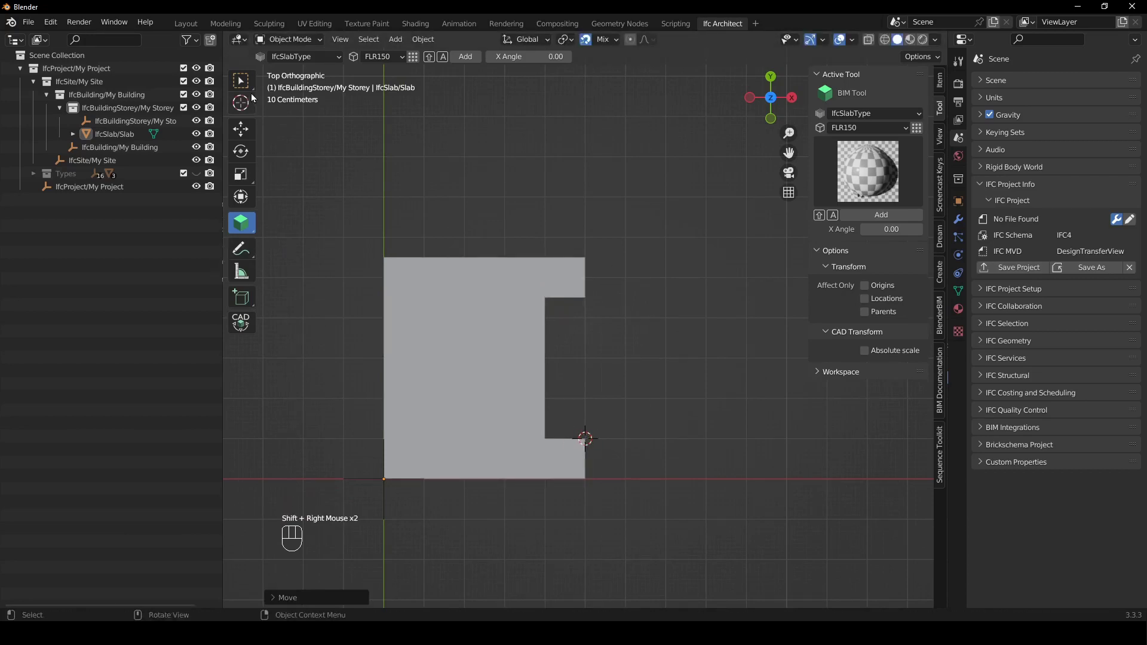
middle_click_drag(745, 420, 578, 396)
right_click_drag(579, 396, 555, 399, "shift")
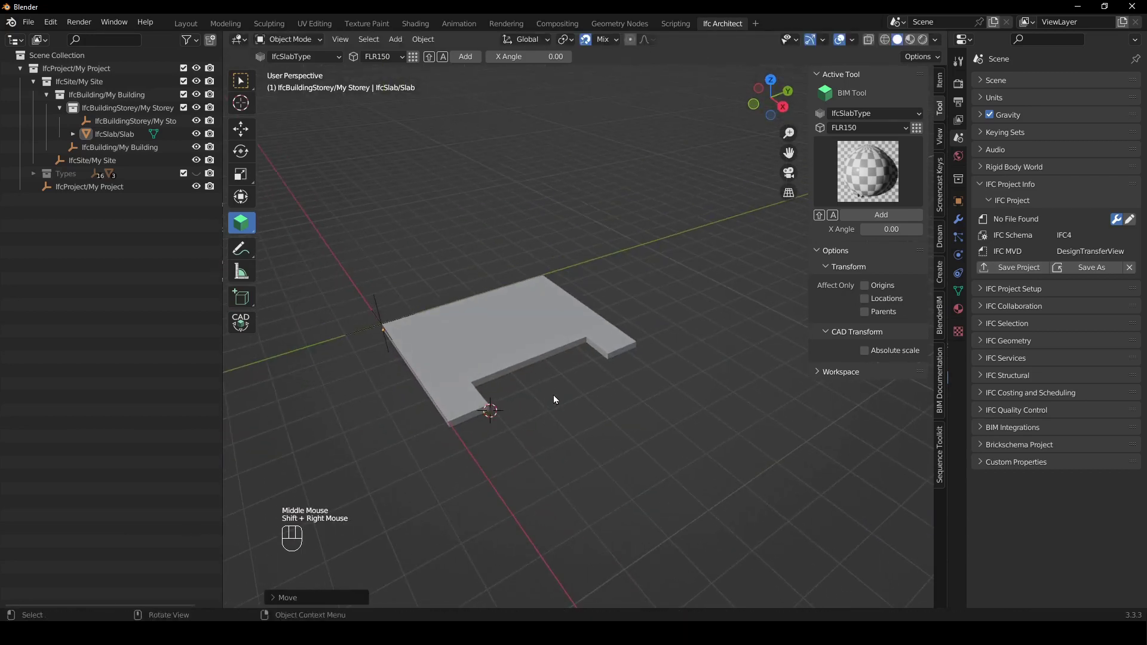
key("KP_7")
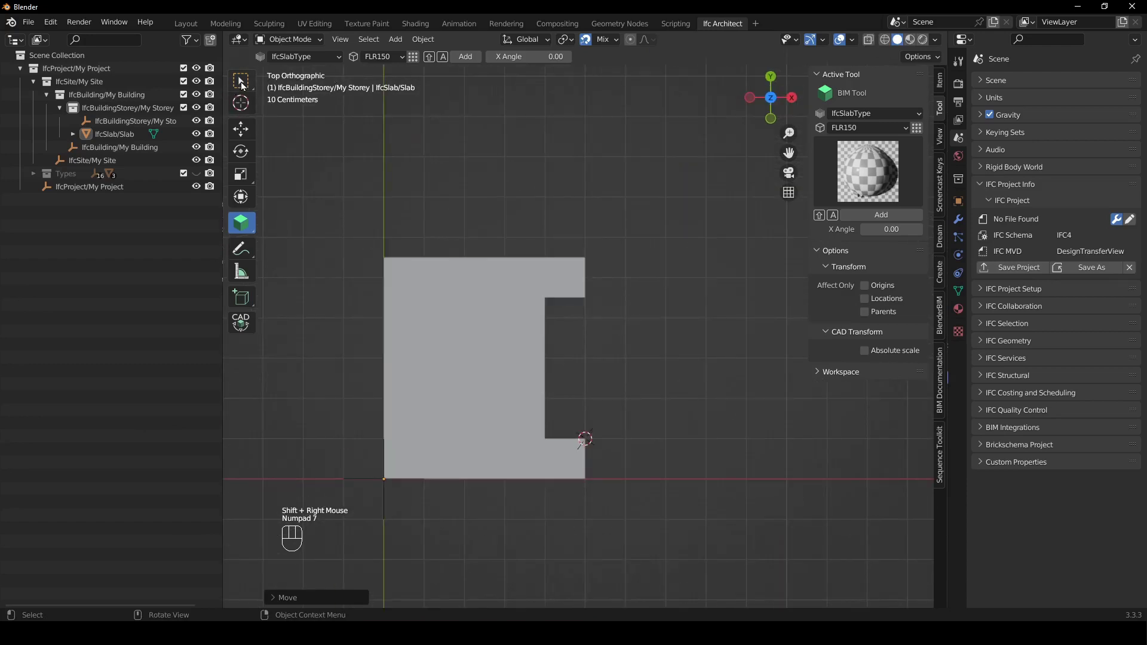
Add a cube mesh at the 3D cursor and rename it Stair
left_click(241, 81)
key("shift+a")
mouse_move(535, 177)
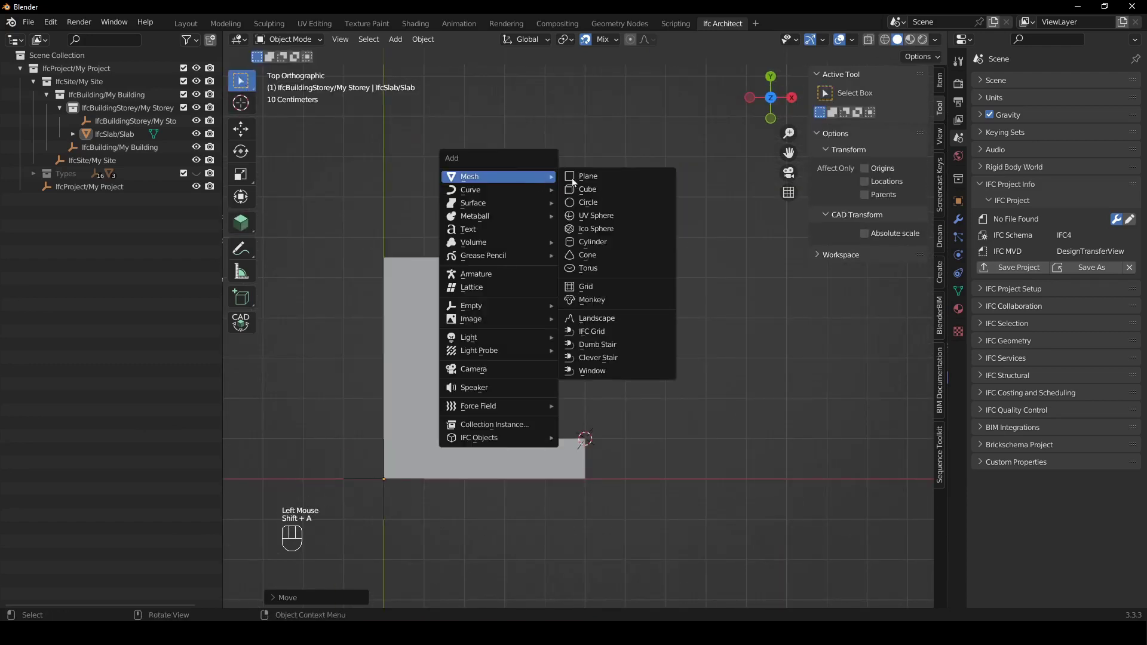
left_click(599, 190)
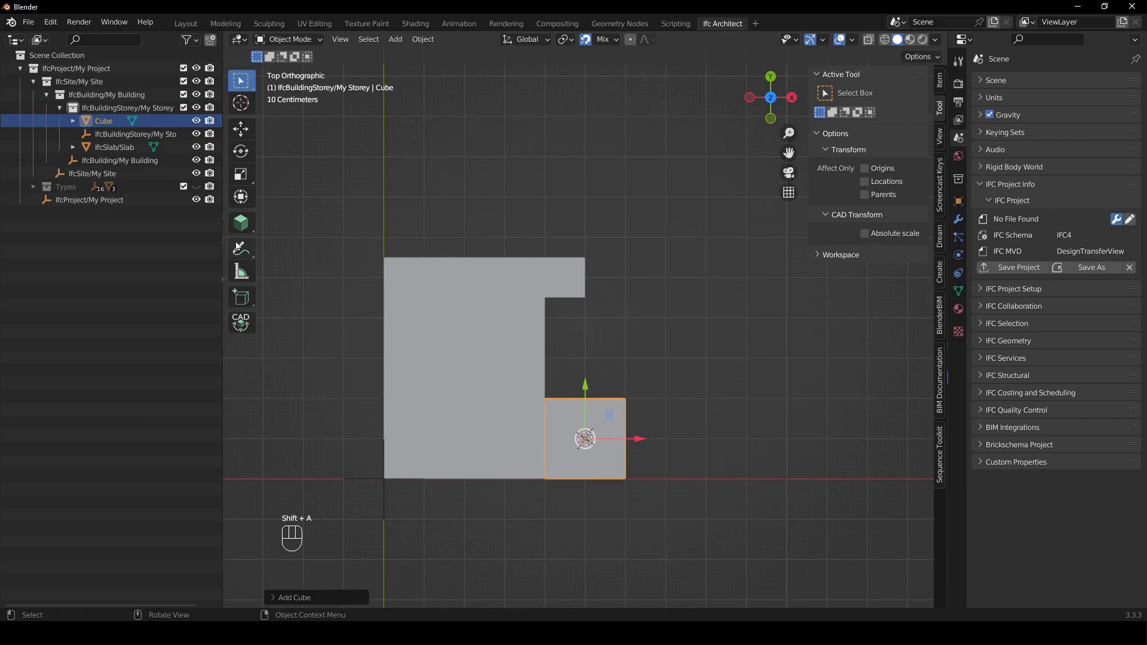
double_click(105, 120)
type("Stair")
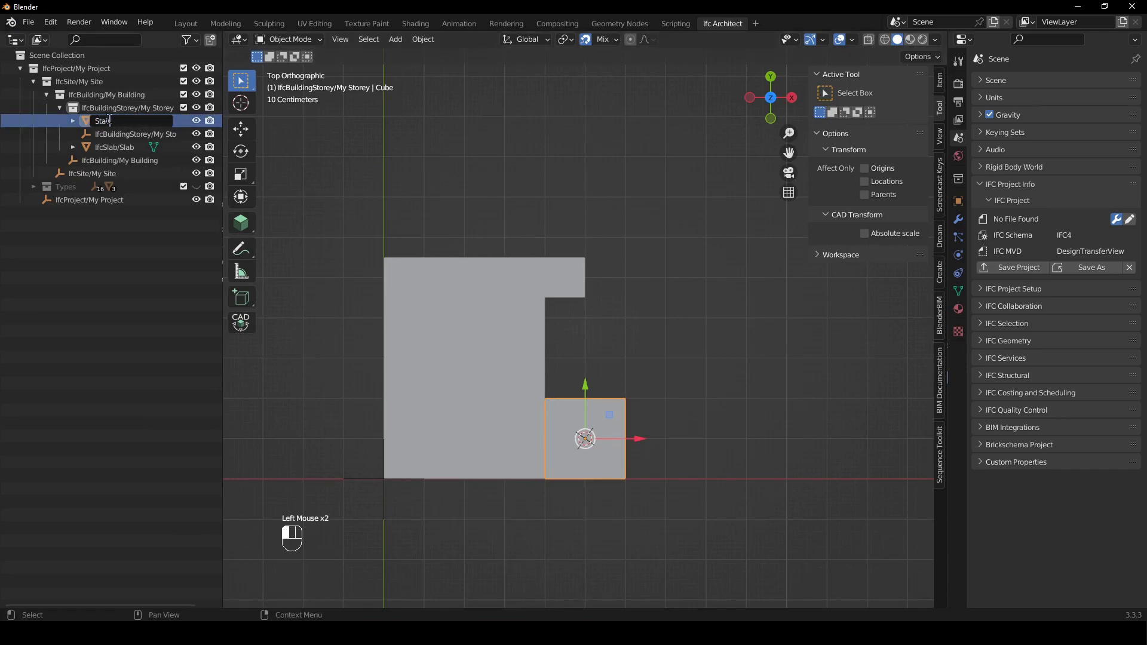
key("Return")
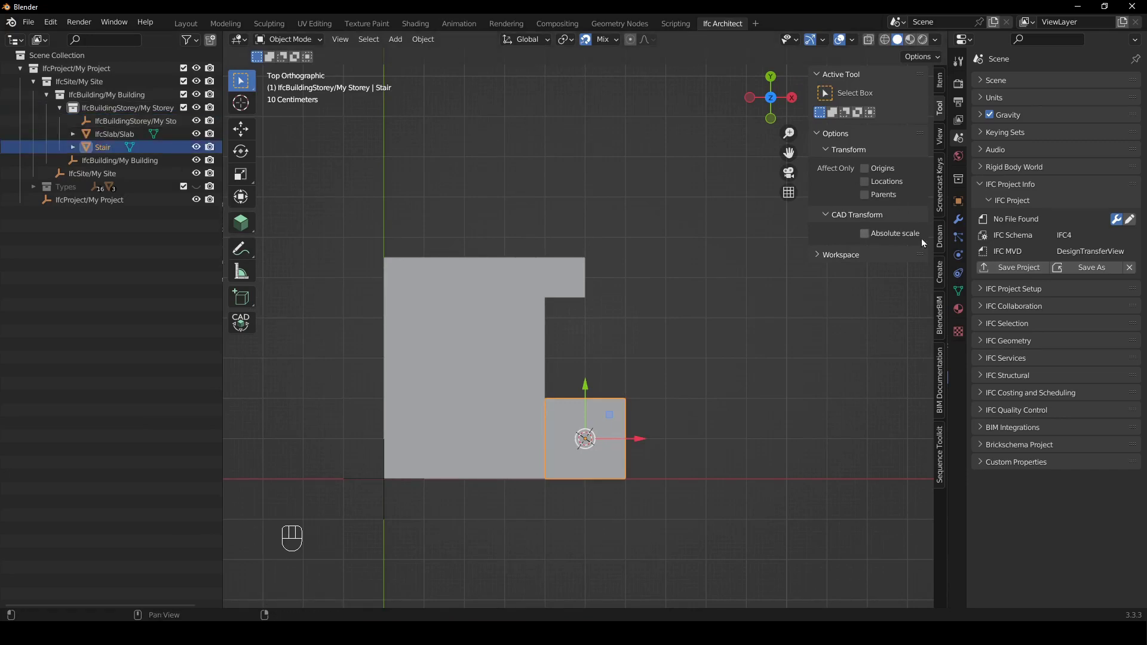
Assign the IfcStairFlight class with predefined type STRAIGHT to the Stair object
left_click(957, 207)
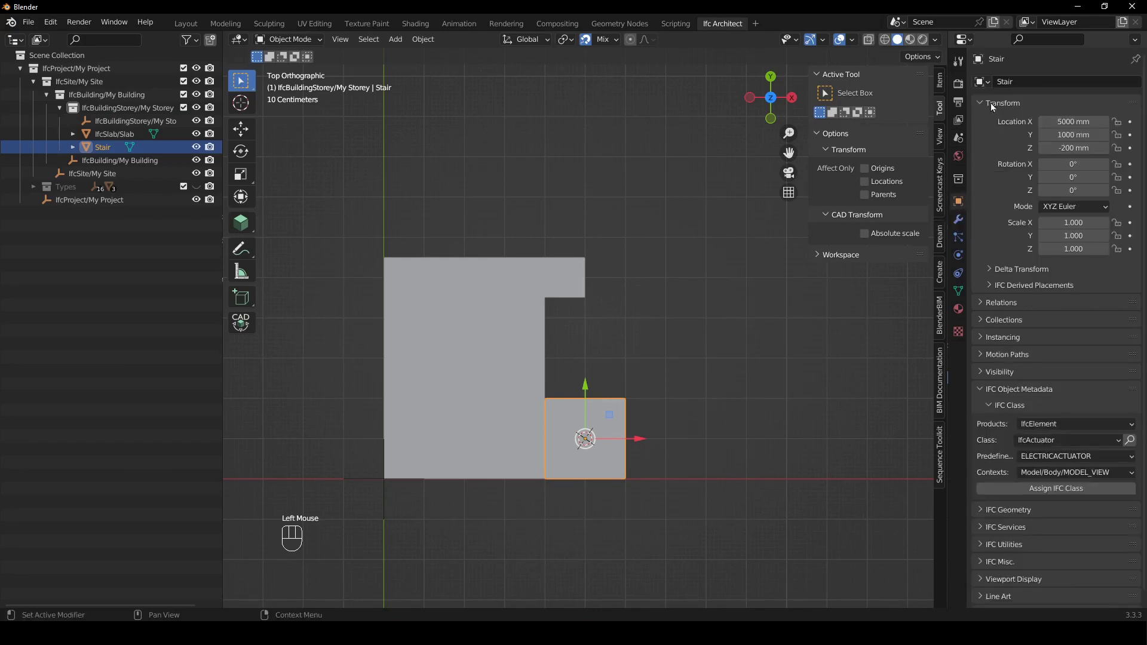
left_click_drag(990, 103, 984, 228)
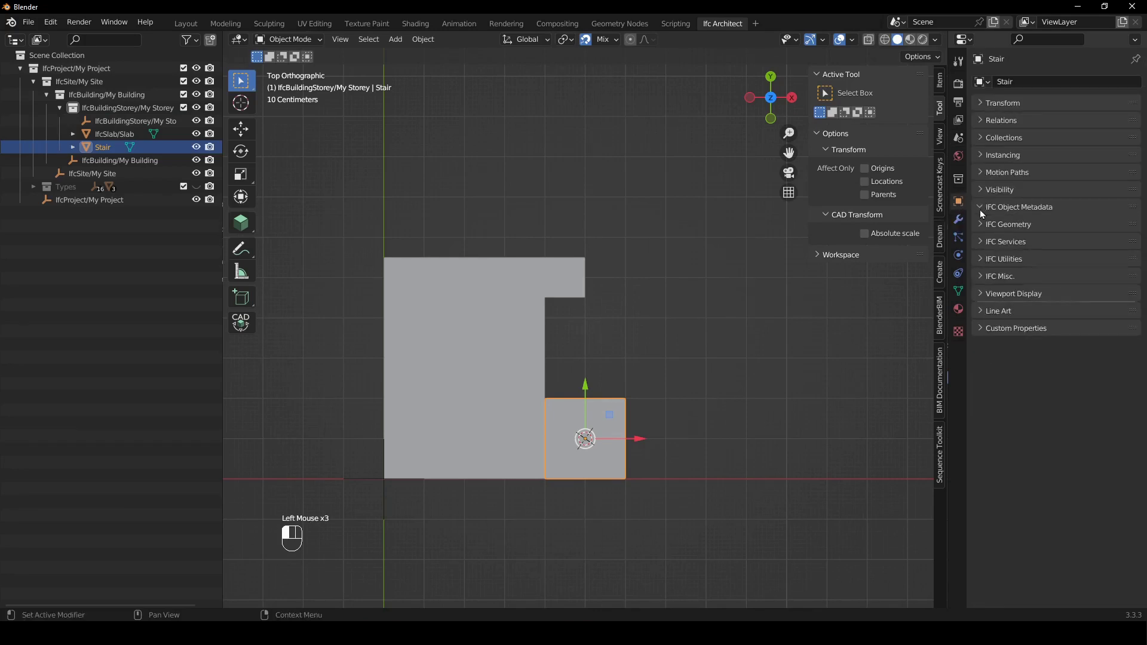
left_click(980, 209)
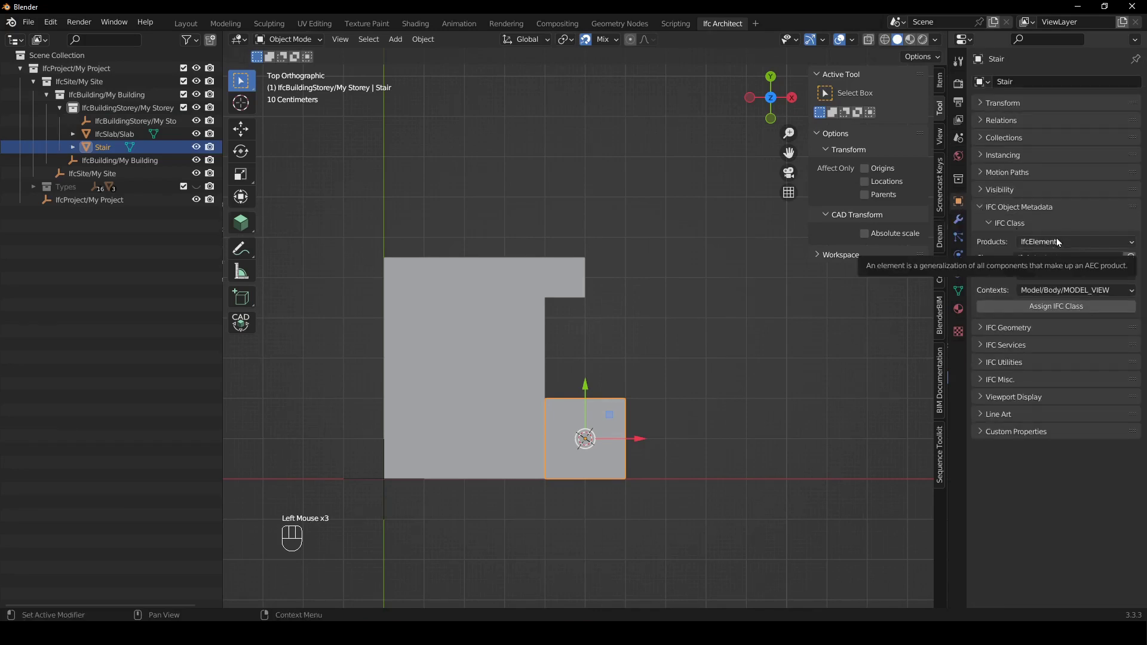
left_click(1065, 258)
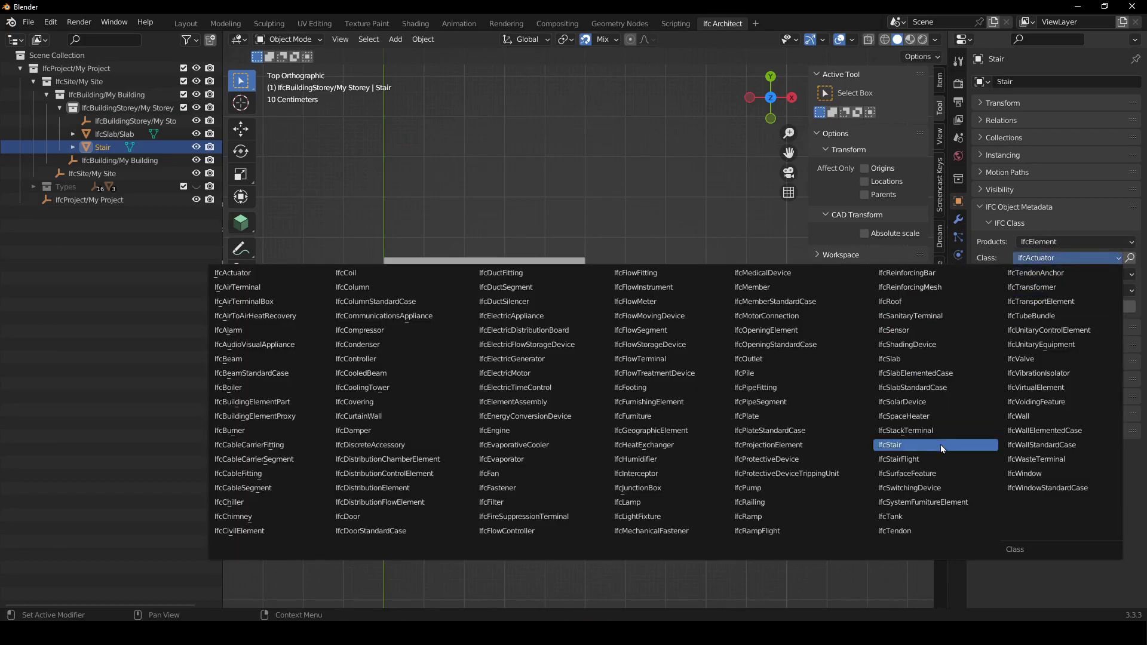
left_click(932, 460)
left_click_drag(1063, 275, 1059, 351)
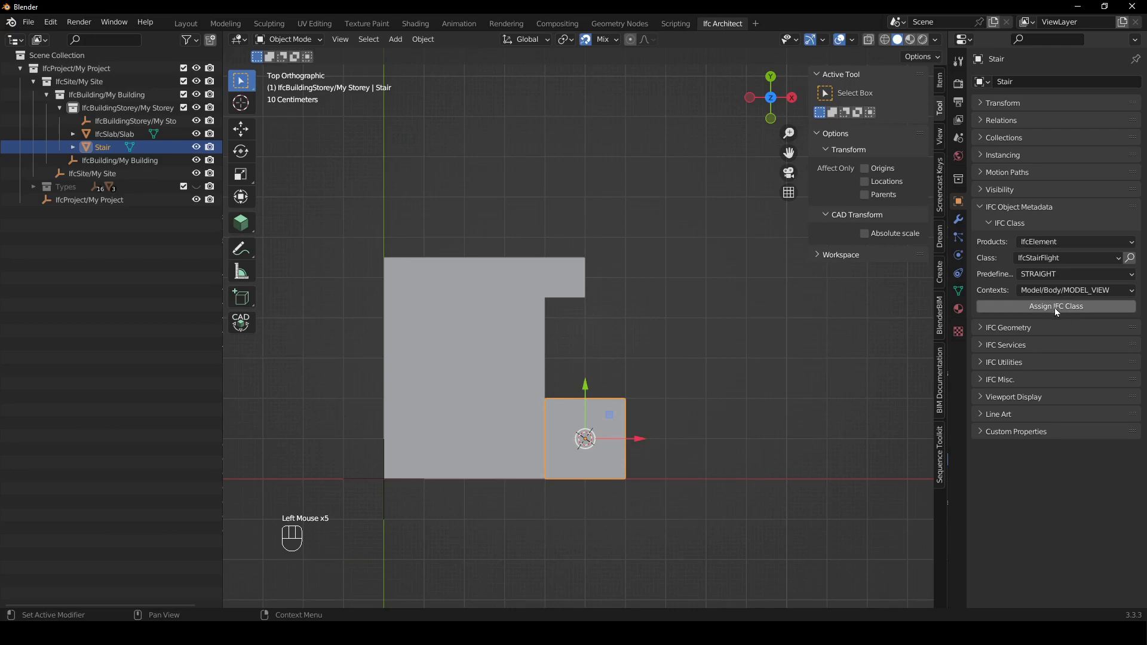
left_click(1055, 306)
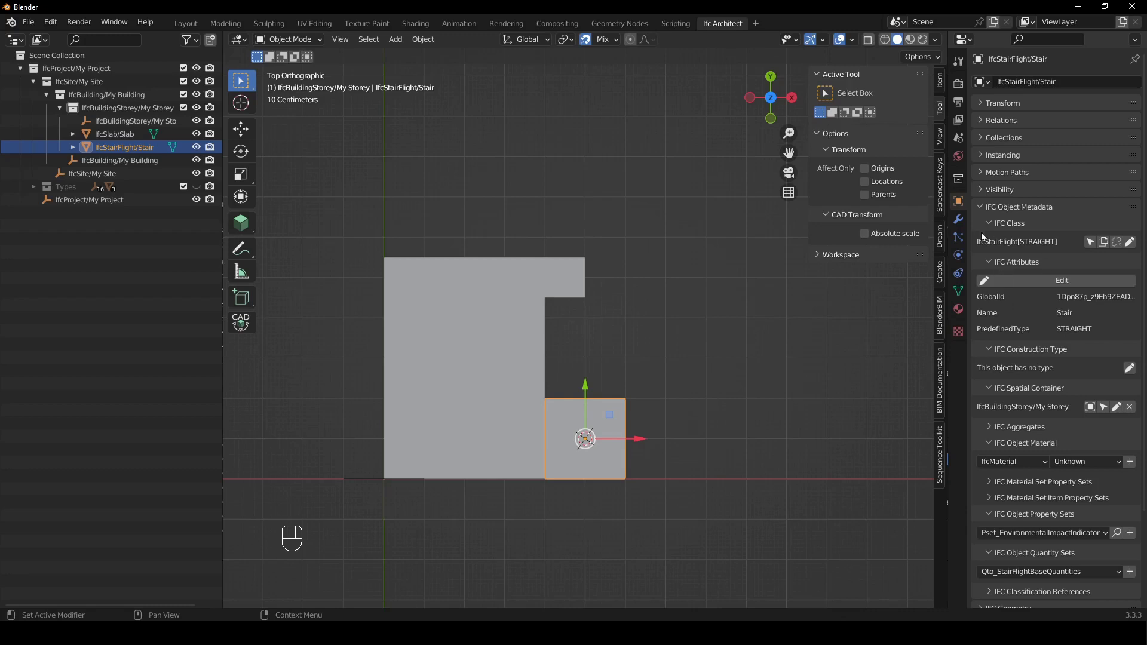
Turn the object into a parametric IFC stair and rotate it 90° about the global Z axis
left_click(959, 221)
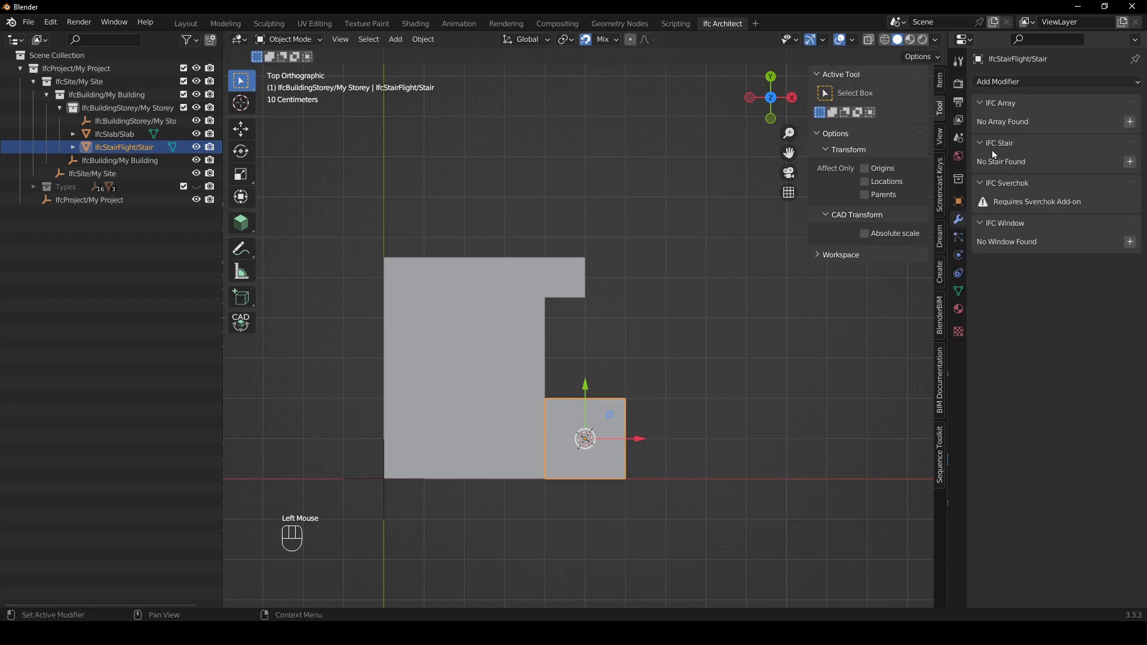
left_click(1130, 162)
scroll(686, 416, "up", 2)
middle_click_drag(686, 418, 656, 324)
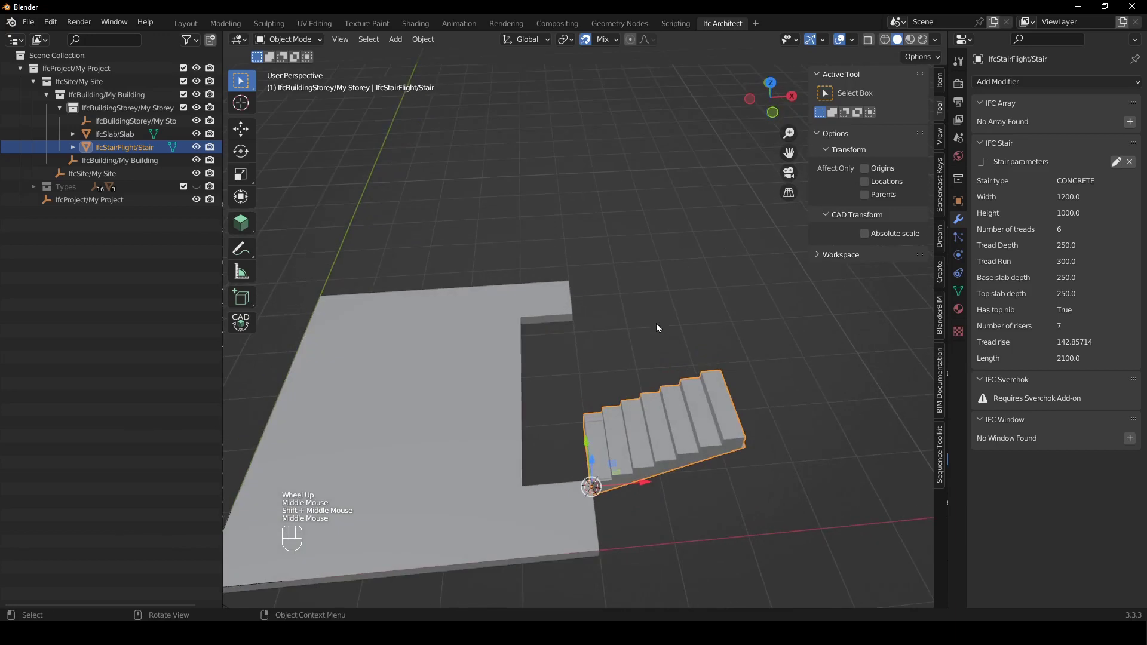
key("r")
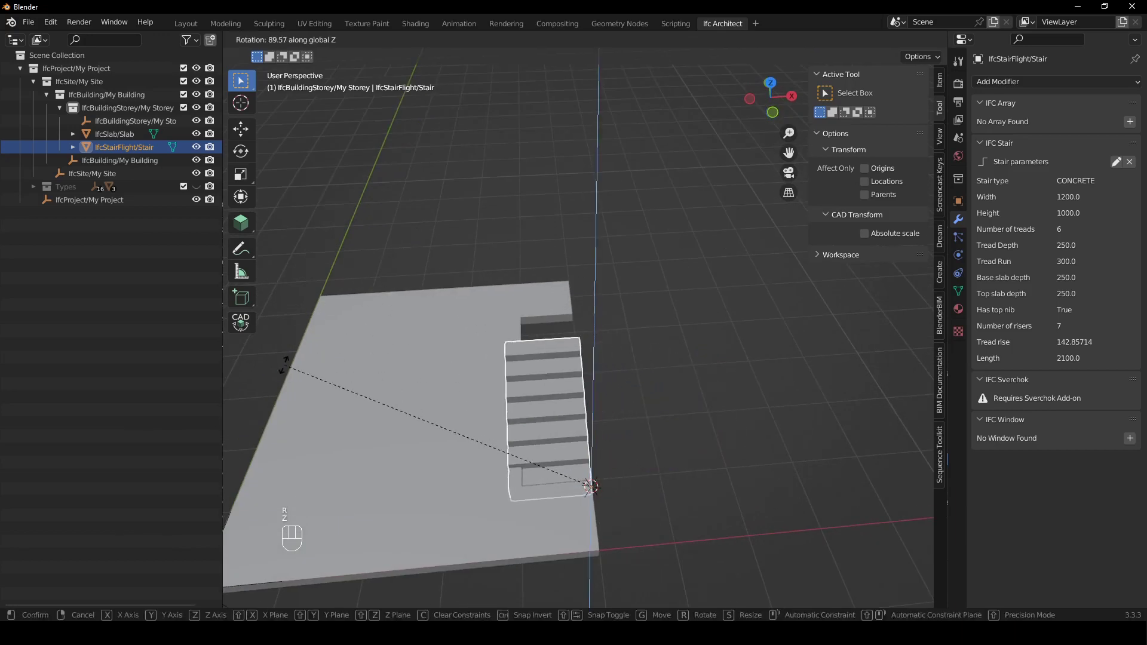
key("KP_9")
key("KP_0")
key("Return")
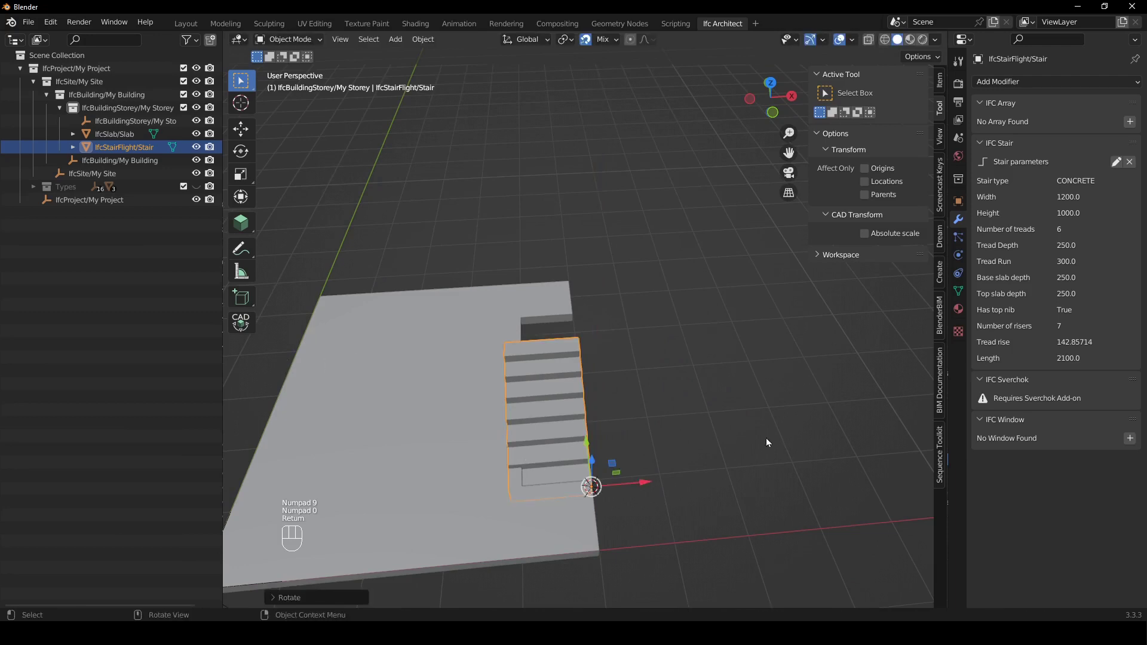
Open the stair parameters for editing and set the width to 1000 mm and the height to 2380 mm
middle_click_drag(765, 439, 732, 442)
left_click(1116, 161)
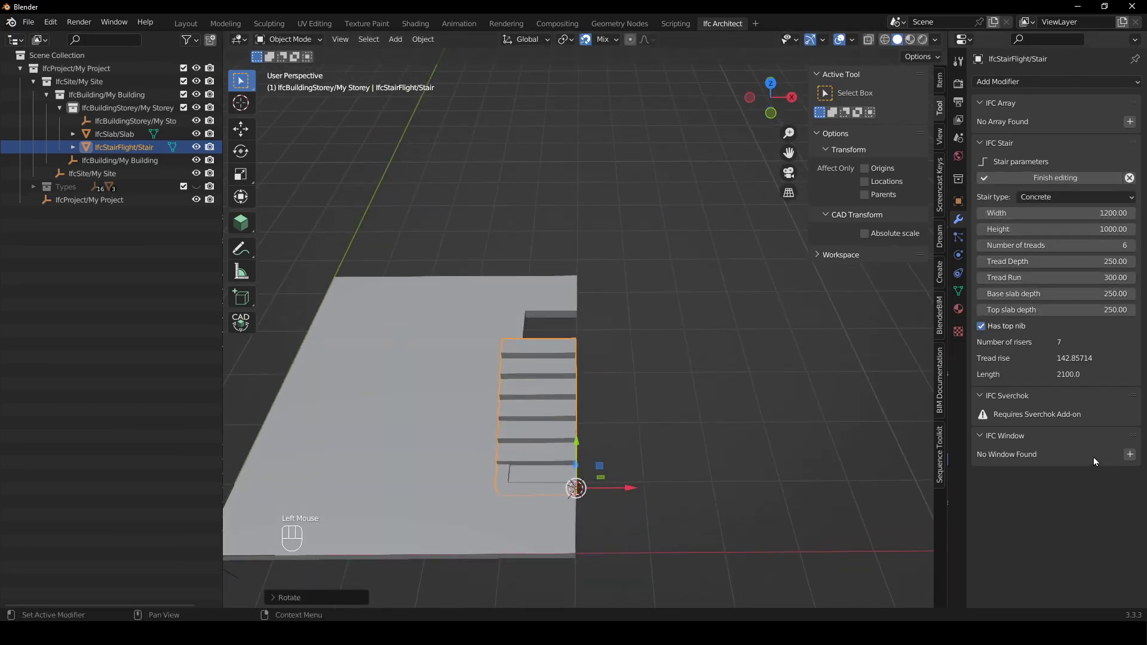
left_click(1109, 213)
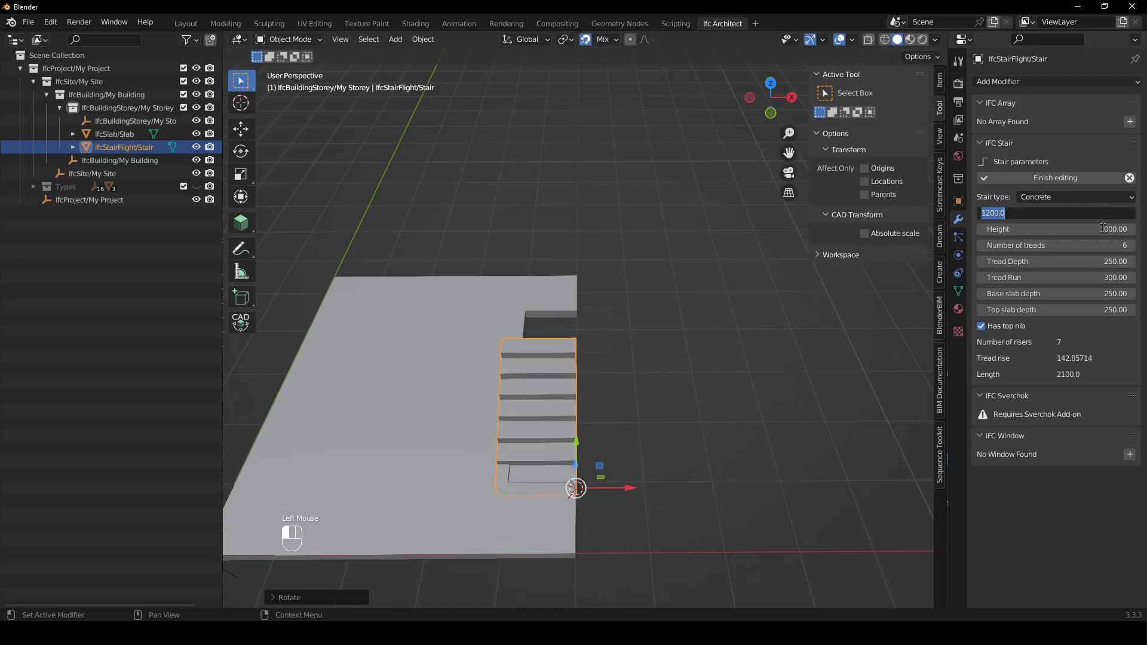
type("100")
left_click(1102, 228)
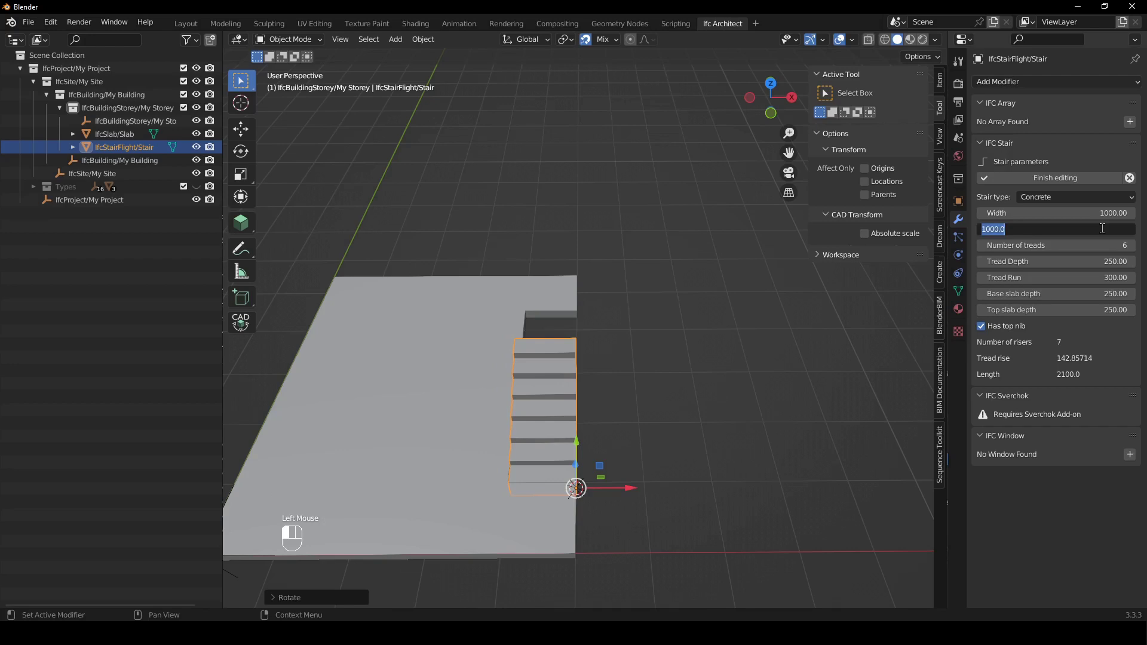
type("2380")
key("Return")
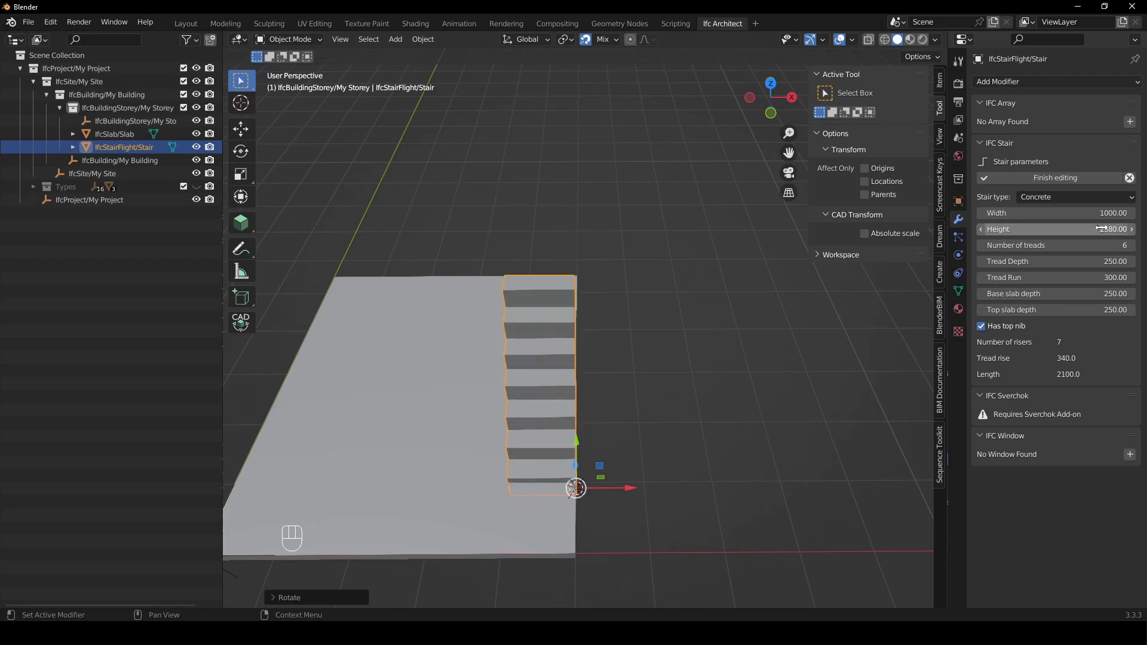
Set the stair's number of treads to 13 and its tread run to 250 mm
left_click(1103, 242)
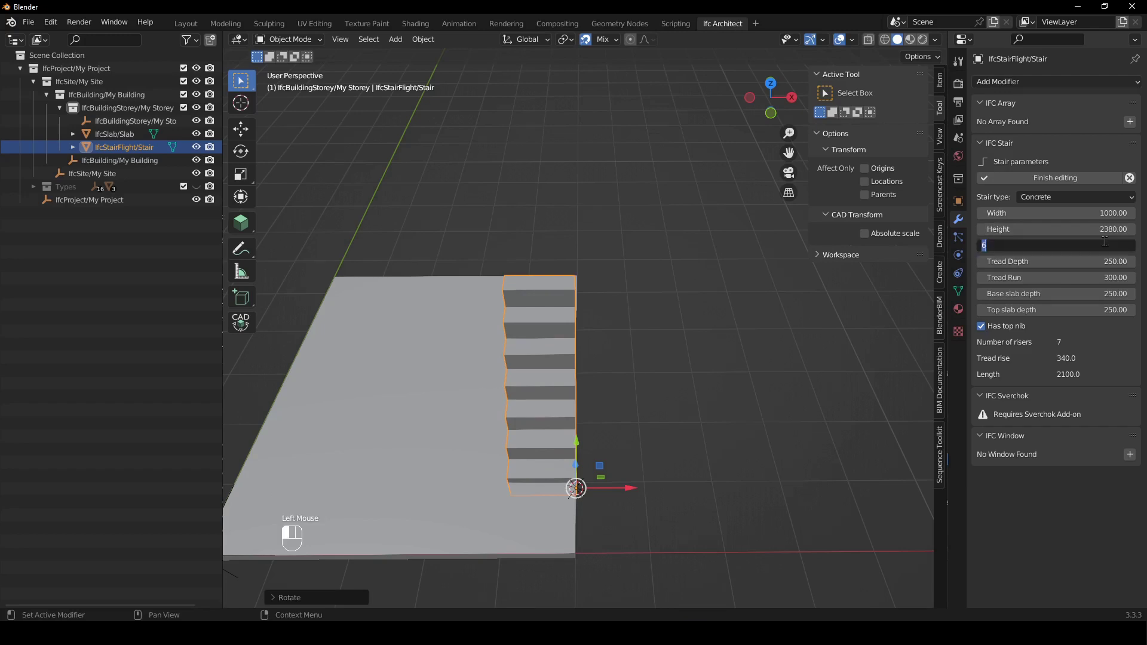
type("13")
key("Return")
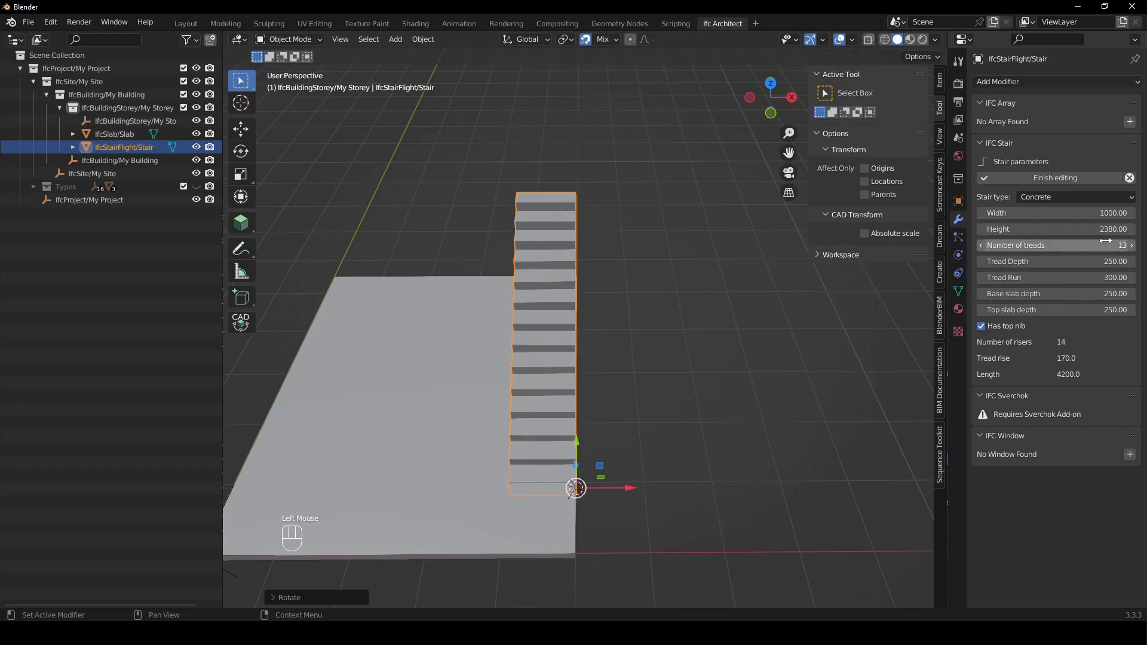
left_click(1087, 278)
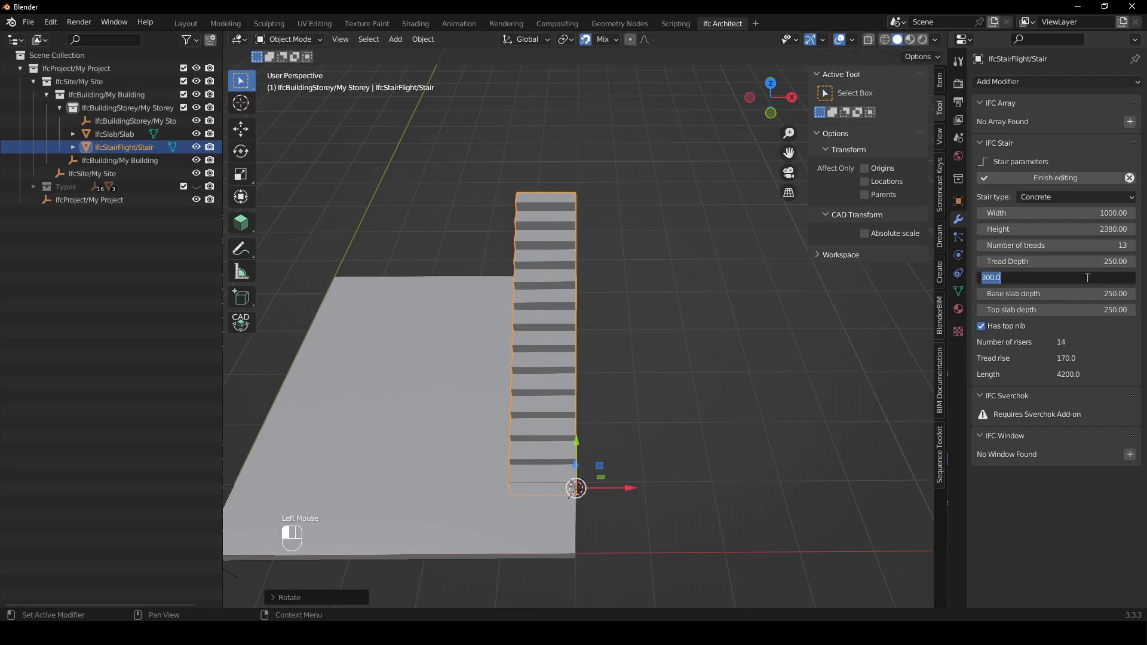
type("250")
key("Return")
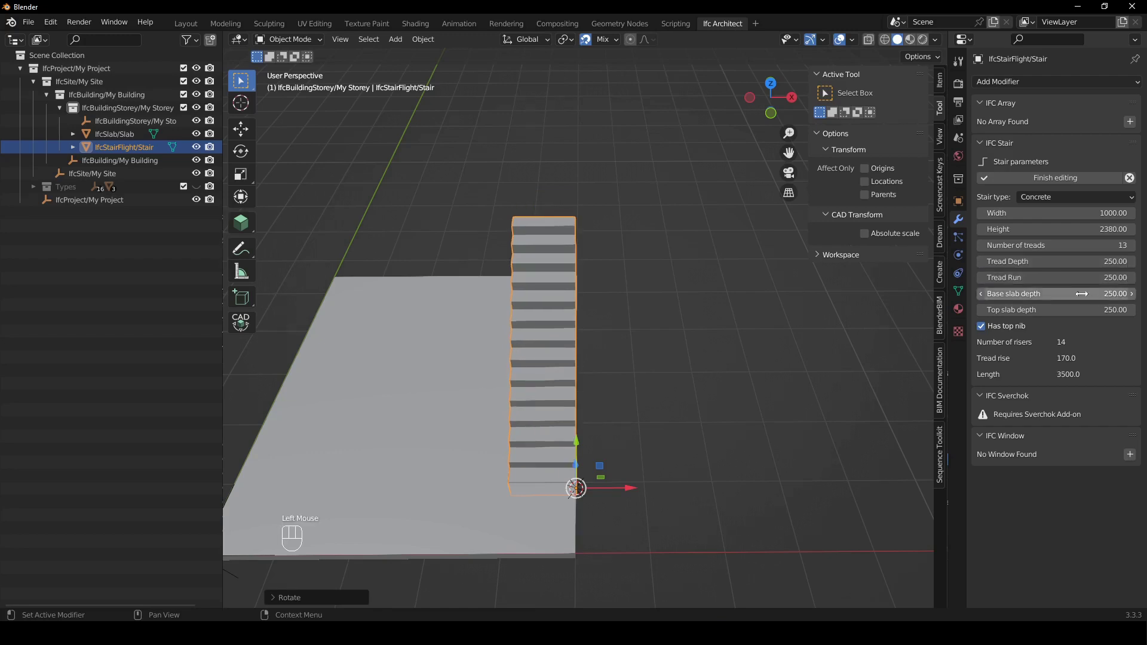
Set both the base slab depth and the top slab depth of the stair to 200 mm
left_click(1082, 294)
type("200")
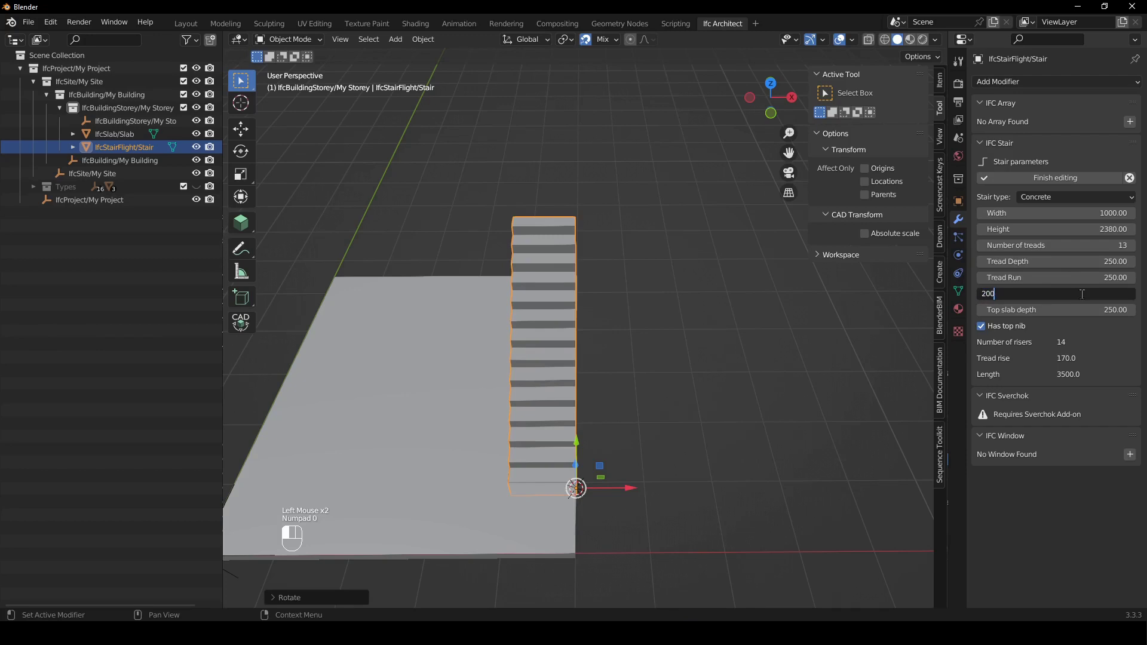
key("Return")
left_click(1105, 309)
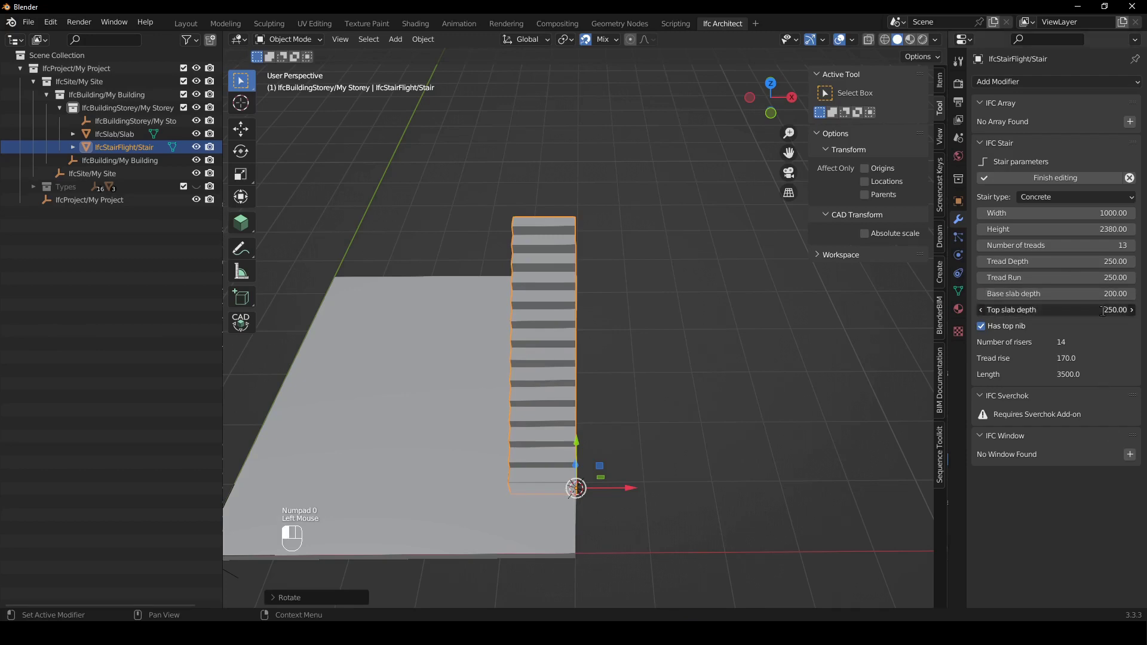
type("200")
key("Return")
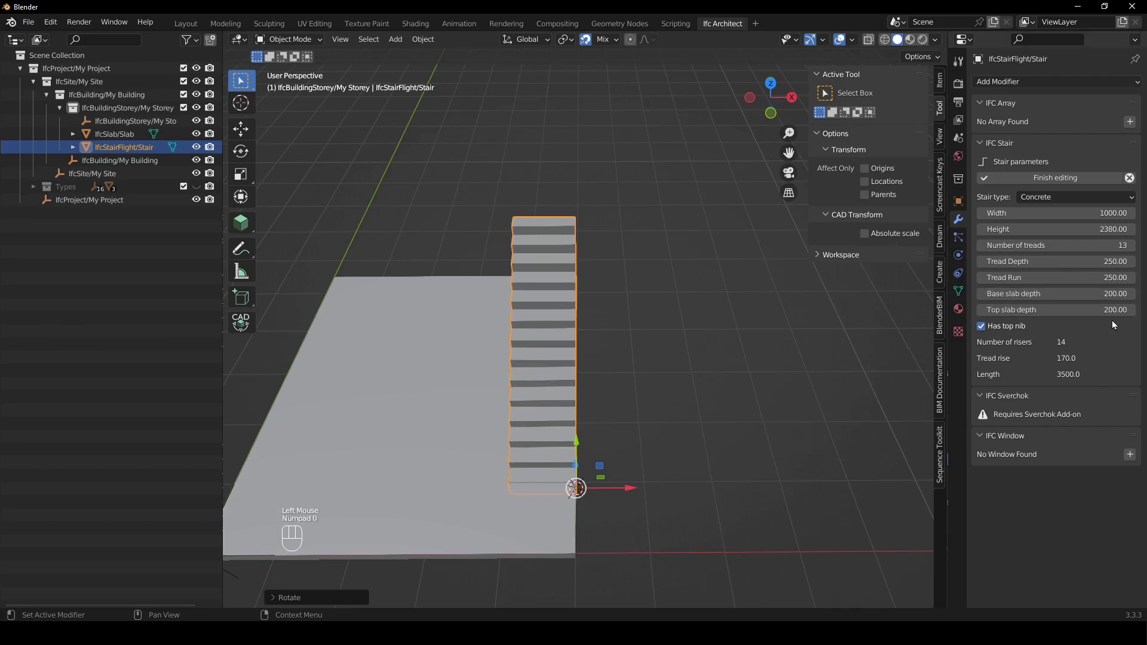
Move the stair flight up along the global Z axis against the floor slab's edge
middle_click_drag(751, 442, 539, 397)
scroll(501, 397, "up", 1)
middle_click_drag(660, 289, 551, 416, "shift")
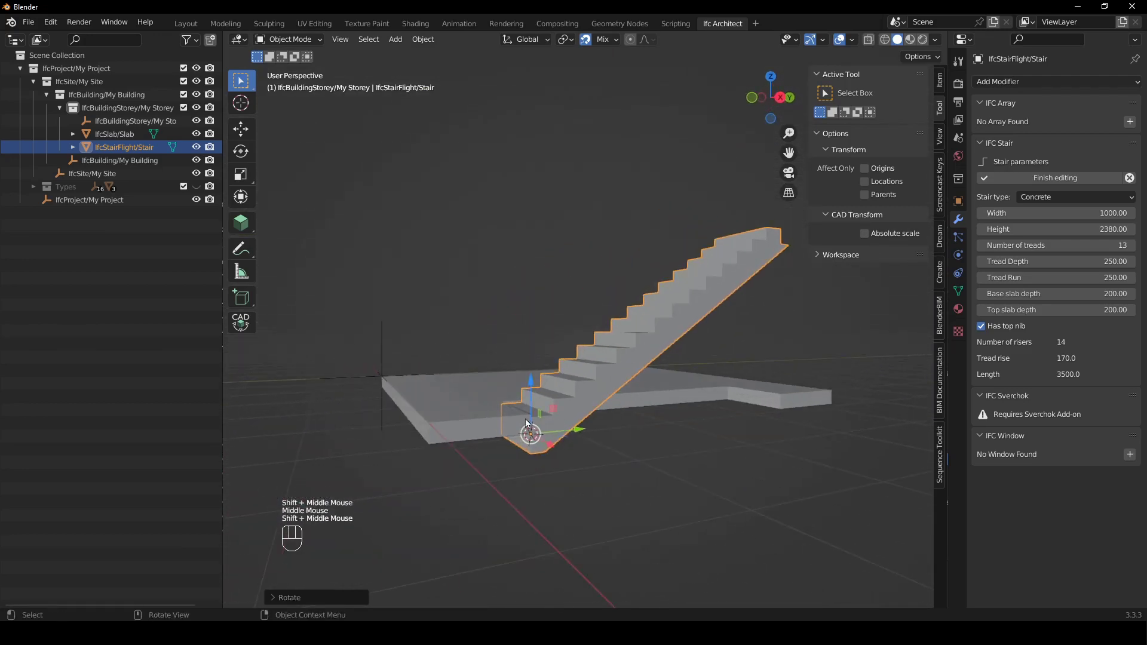
key("g")
key("z")
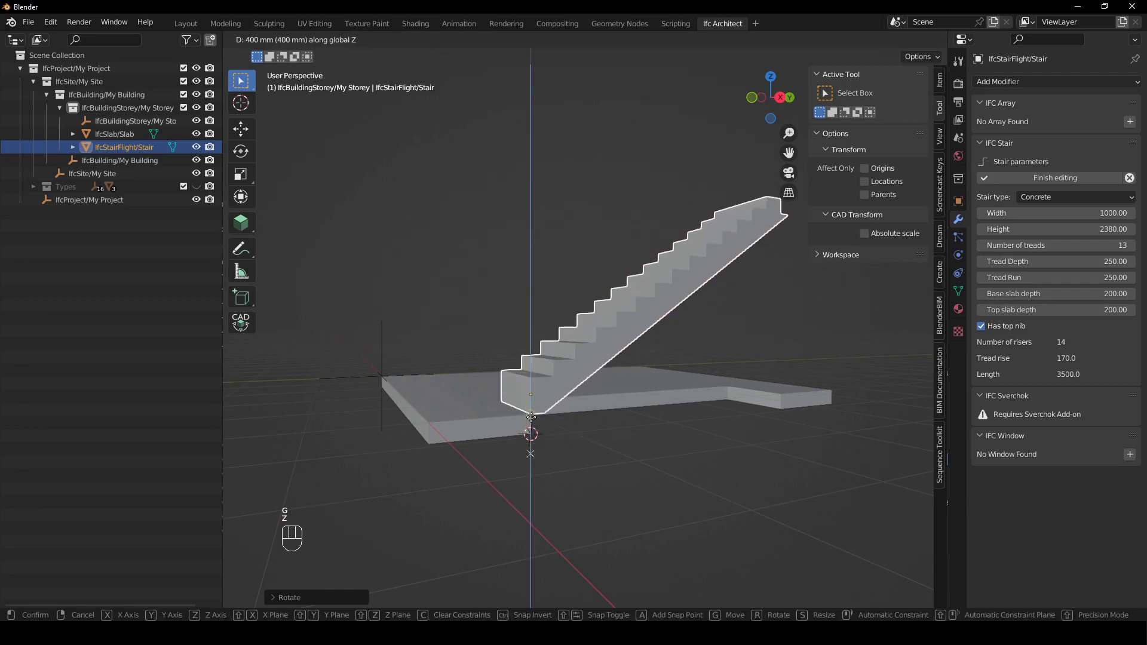
left_click(529, 440)
Reselect the stair flight and update its IFC representation
middle_click_drag(528, 440, 640, 376)
left_click(665, 443)
scroll(680, 364, "down", 2)
left_click(640, 364)
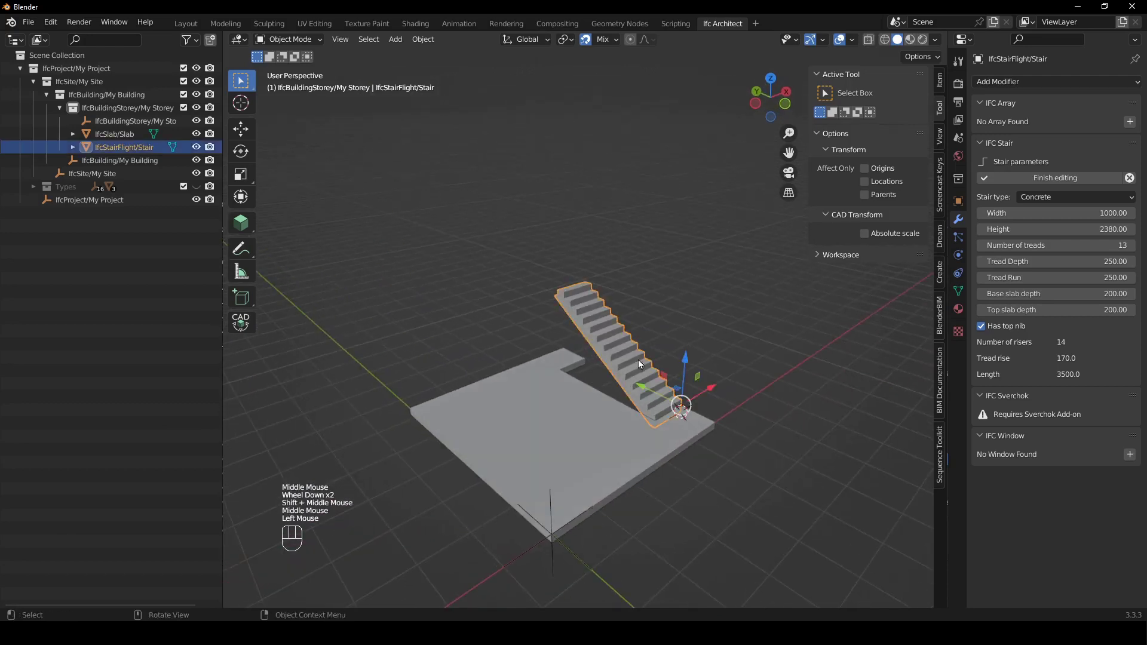
left_click(958, 294)
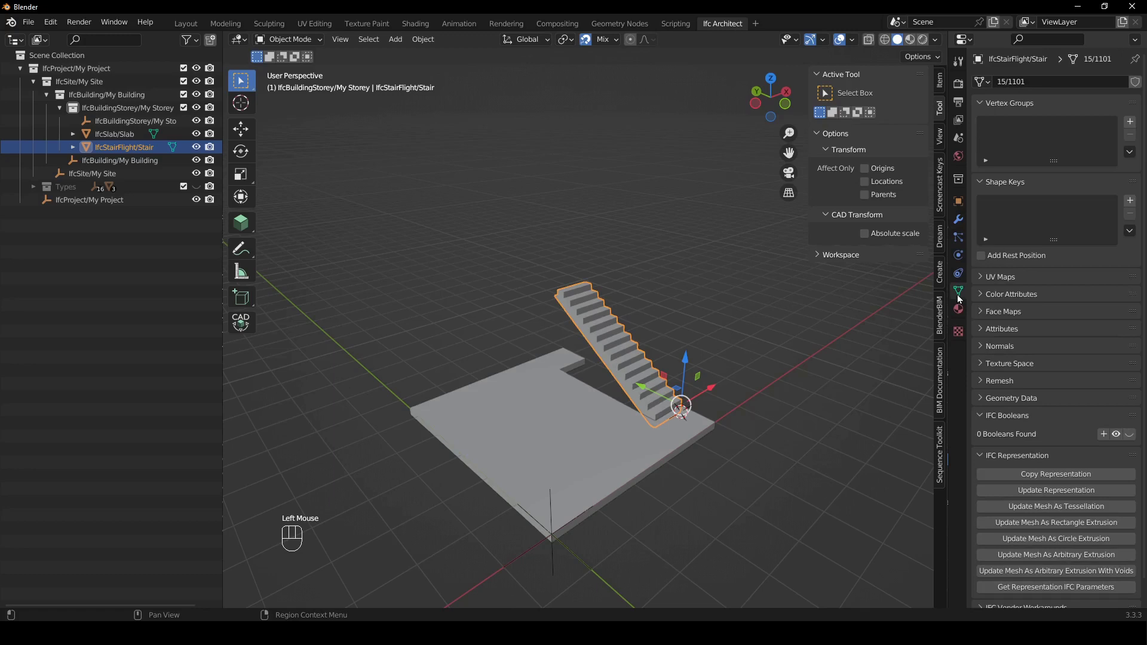
left_click(1027, 490)
middle_click_drag(777, 400, 590, 431)
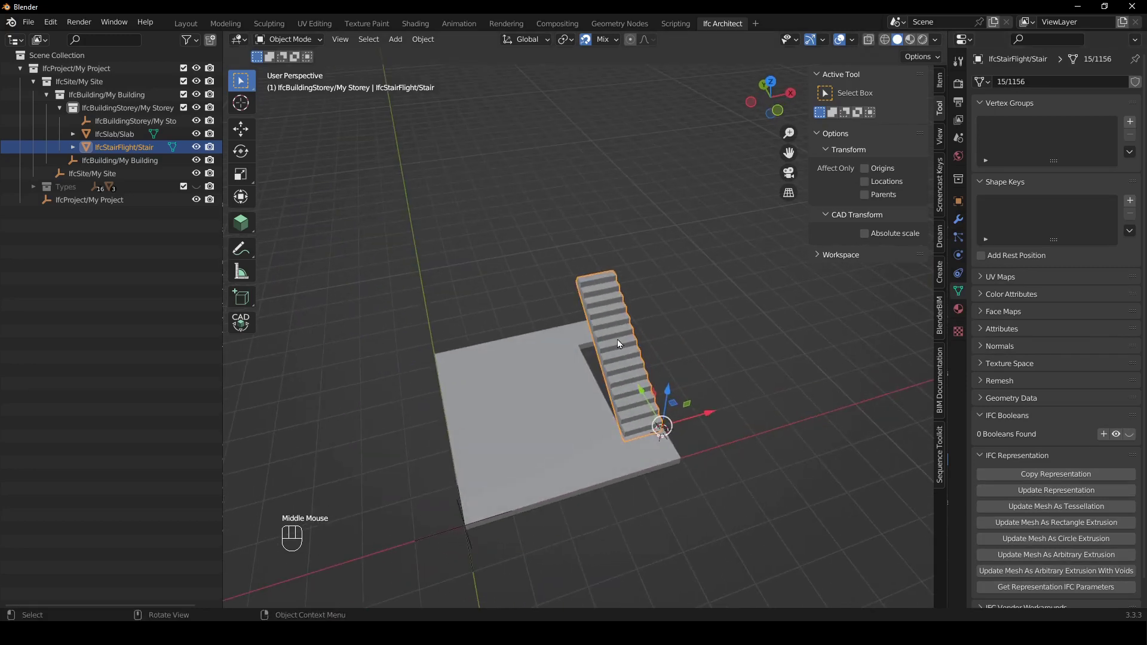
Add a column of IfcColumnType C1 with the BIM Tool at the inner corner of the stair's upper end
middle_click_drag(618, 339, 783, 270, "shift")
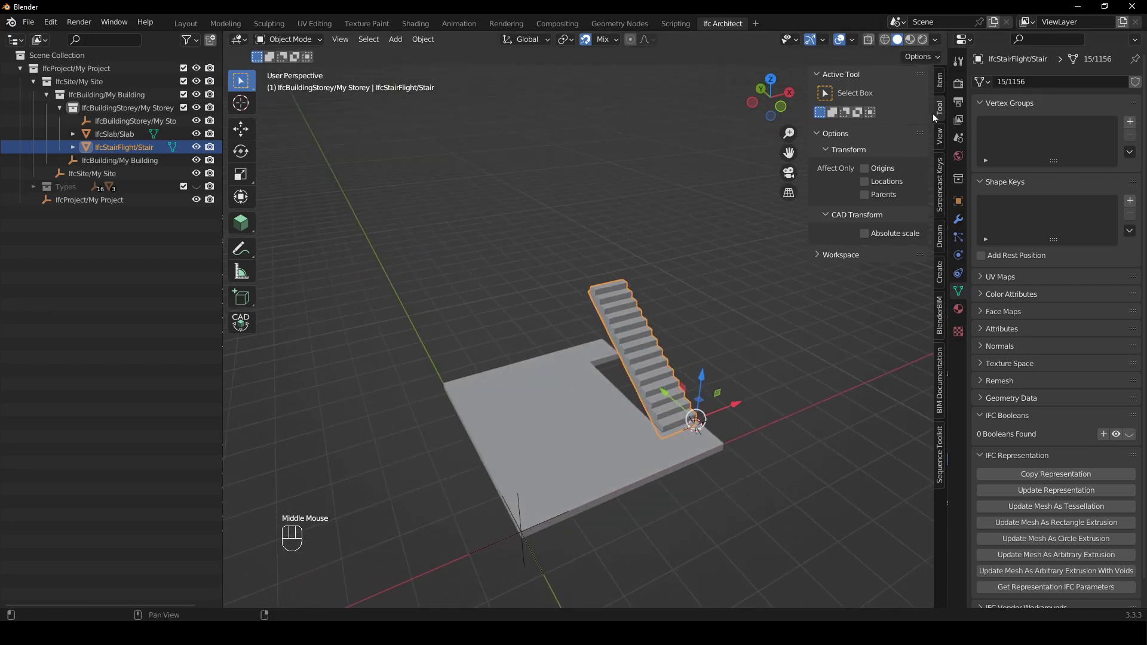
left_click(238, 228)
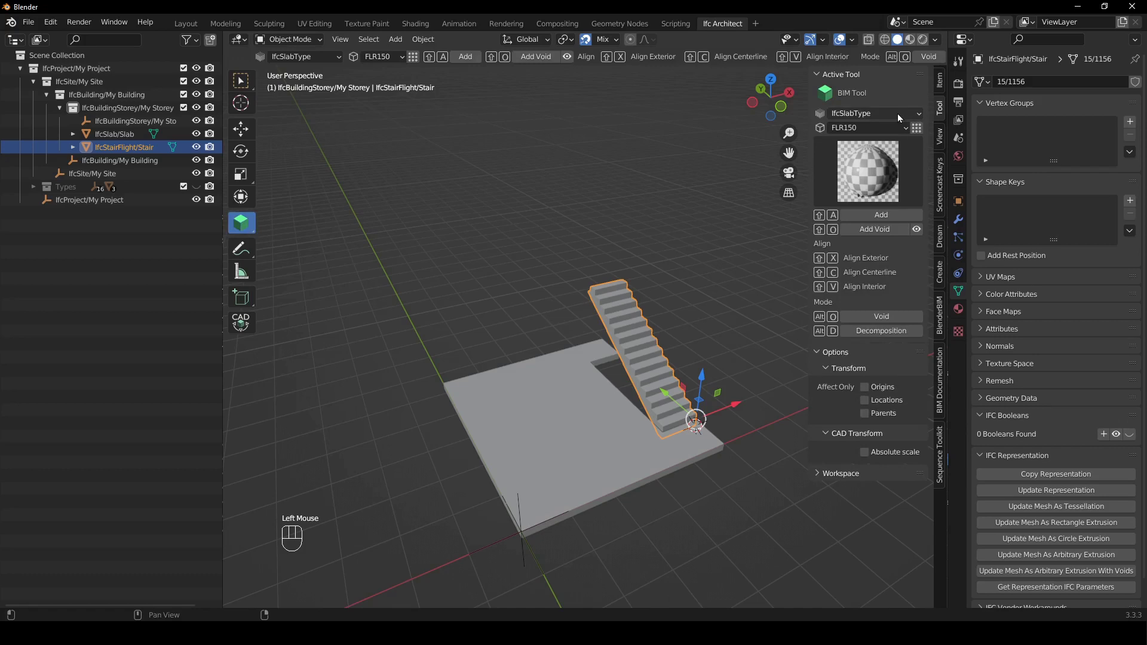
left_click(863, 113)
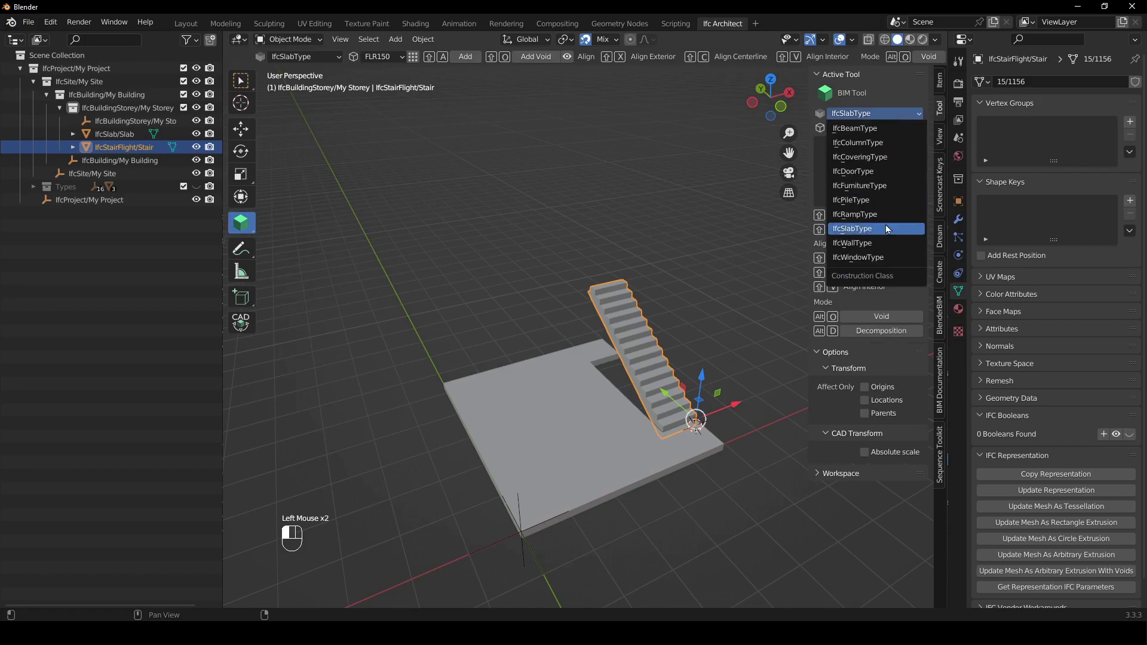
left_click(872, 144)
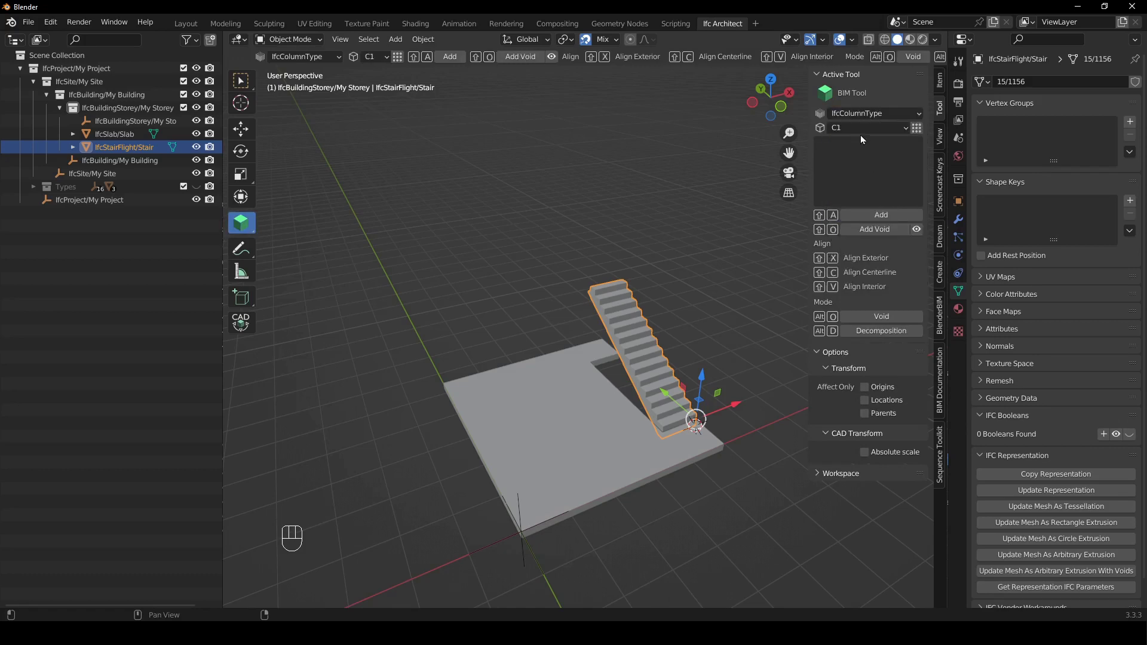
middle_click_drag(615, 286, 597, 266)
key("KP_7")
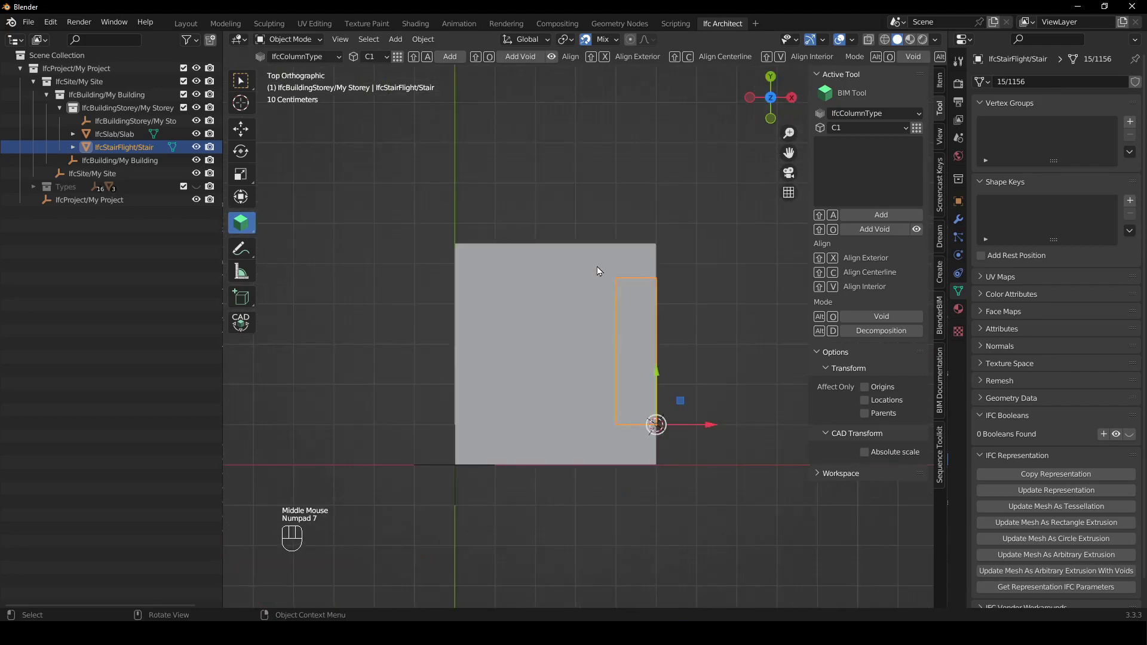
right_click_drag(615, 280, 608, 268, "shift")
left_click(881, 215)
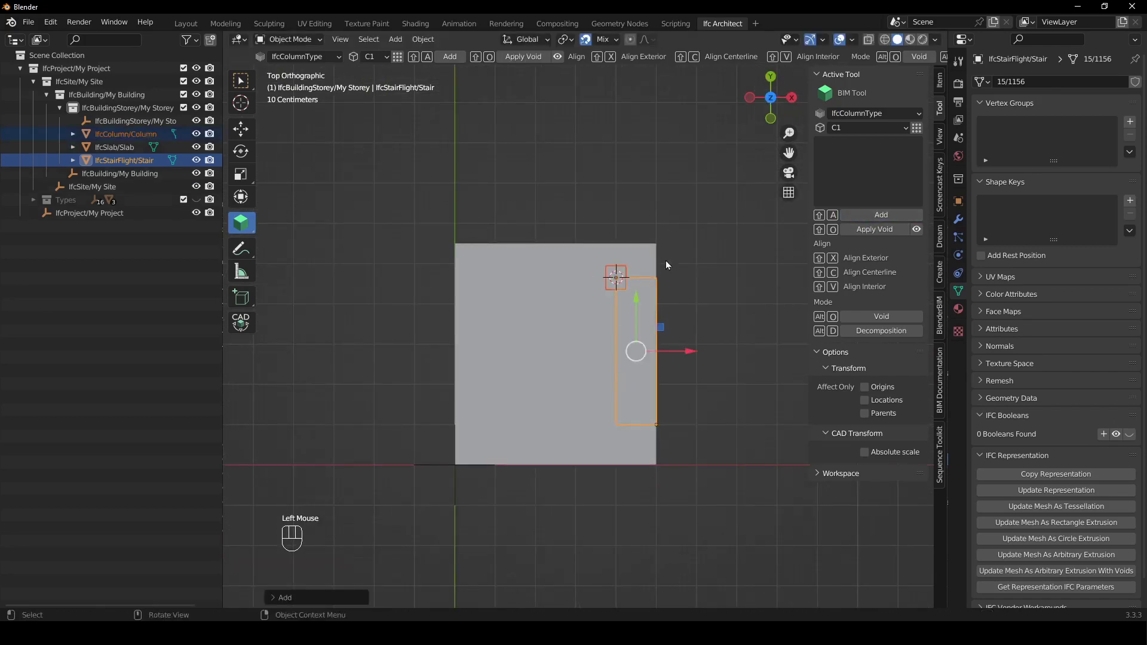
Move the column in plan so its outer corner snaps to the slab notch corner beside the stair
scroll(661, 263, "up", 2)
middle_click_drag(661, 263, 600, 350, "shift")
left_click(597, 316)
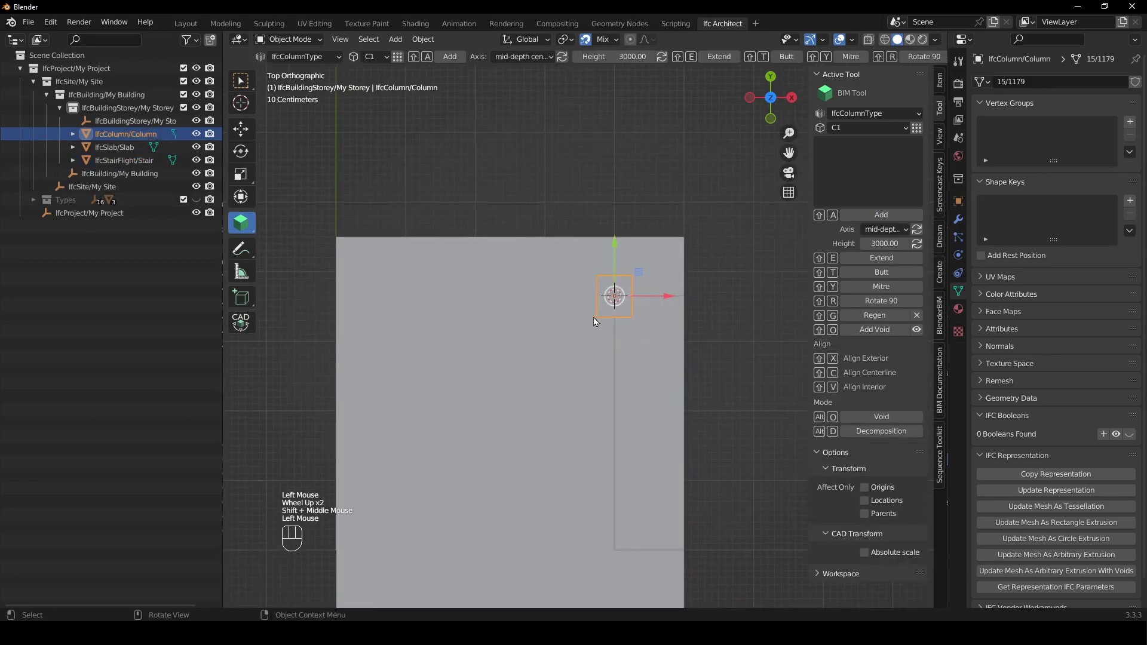
key("g")
left_click(536, 385)
key("g")
left_click(614, 297)
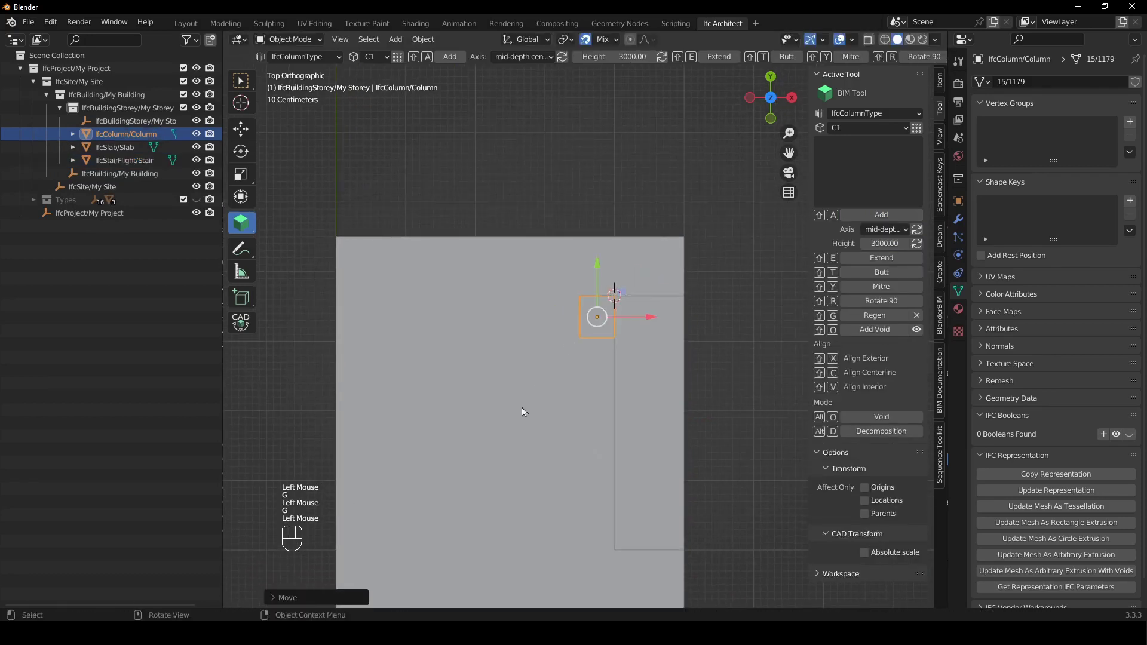
Raise the column along the global Z axis so its base sits on the slab's top surface
middle_click_drag(522, 407, 625, 281)
scroll(608, 363, "down", 1)
key("g")
key("z")
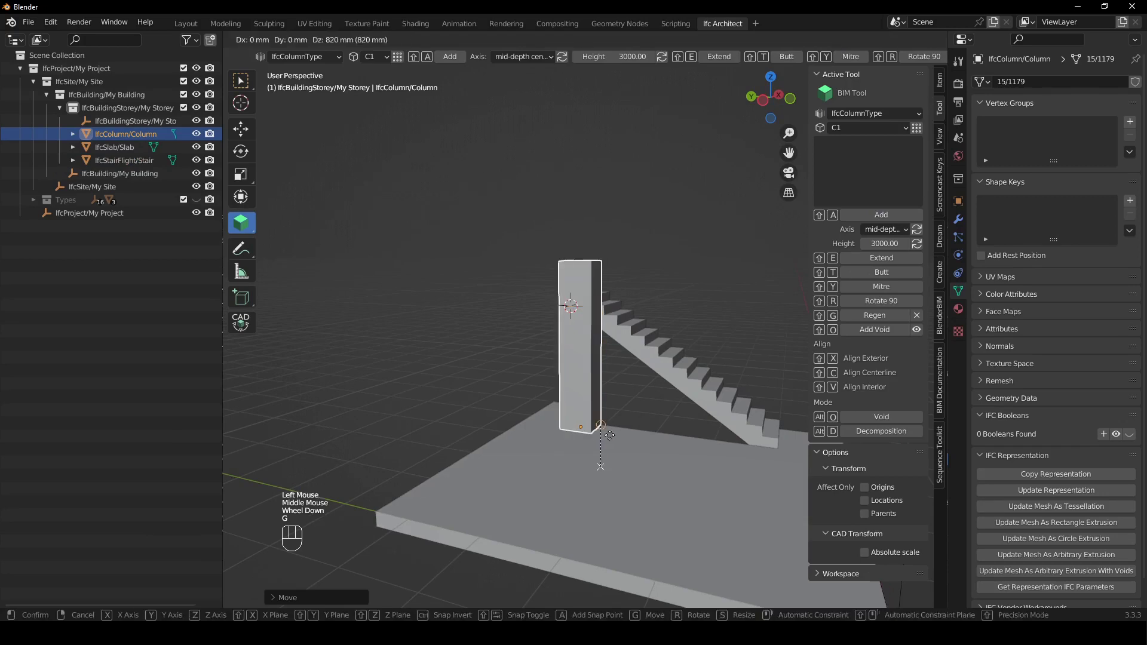
left_click(617, 428)
scroll(618, 428, "down", 2)
middle_click_drag(617, 429, 575, 450)
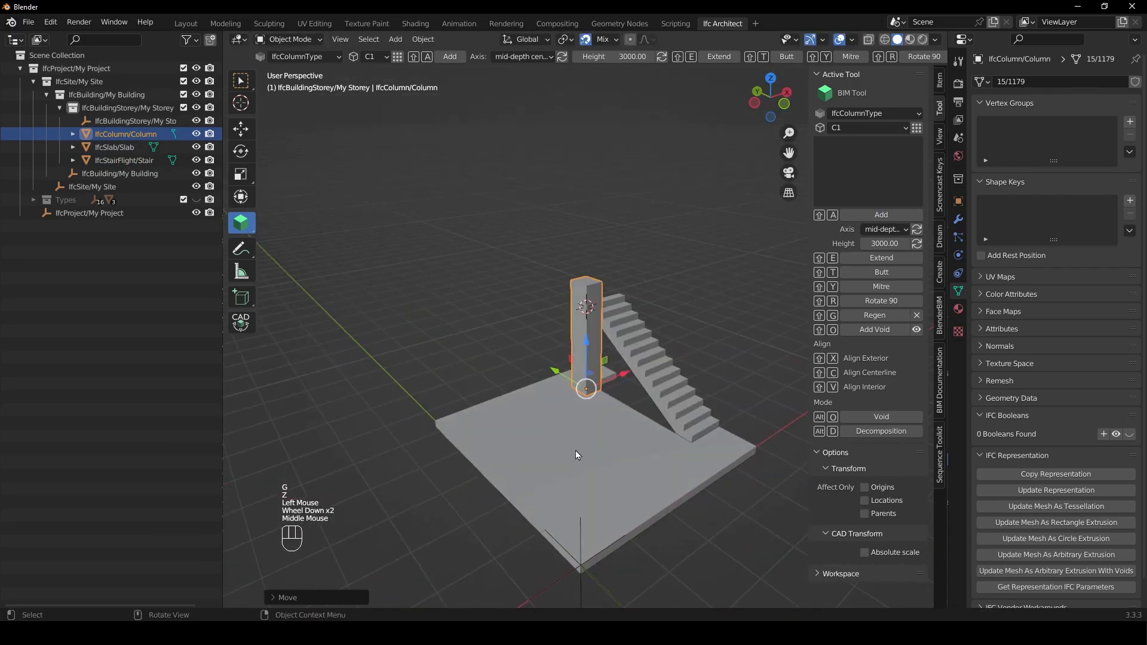
Duplicate the column along the global Y axis to the other end of the stair
key("shift+d")
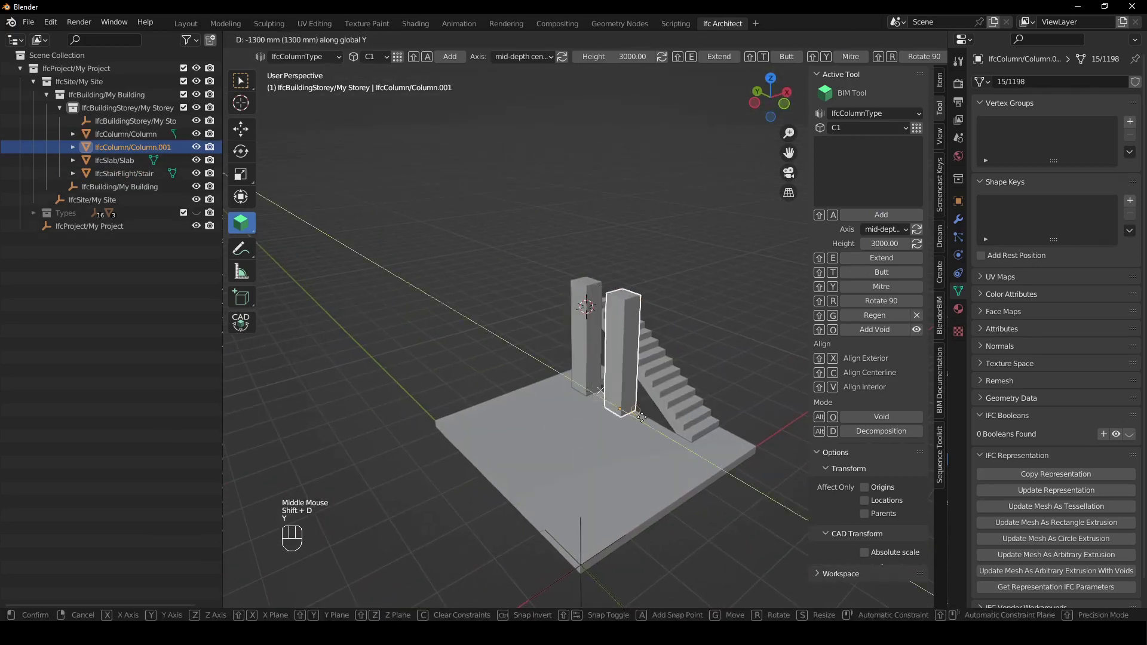
key("y")
left_click(617, 392)
Duplicate both columns beside the stair along the global X axis to the opposite side of the slab
left_click(582, 359)
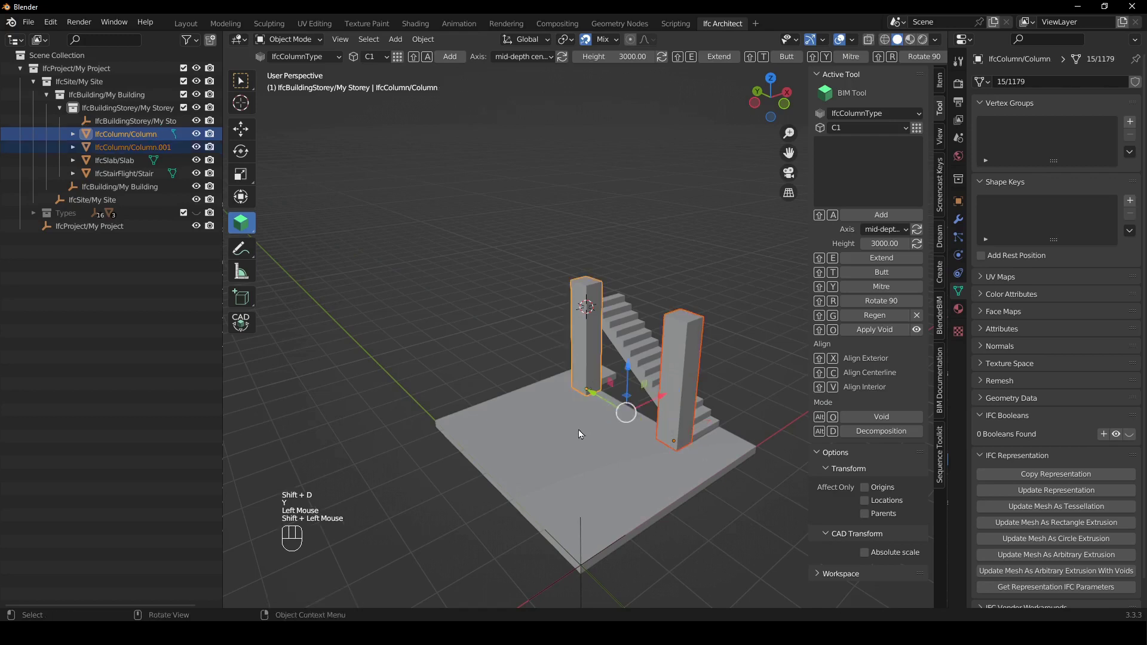
left_click(681, 382, "shift")
key("shift+d")
key("x")
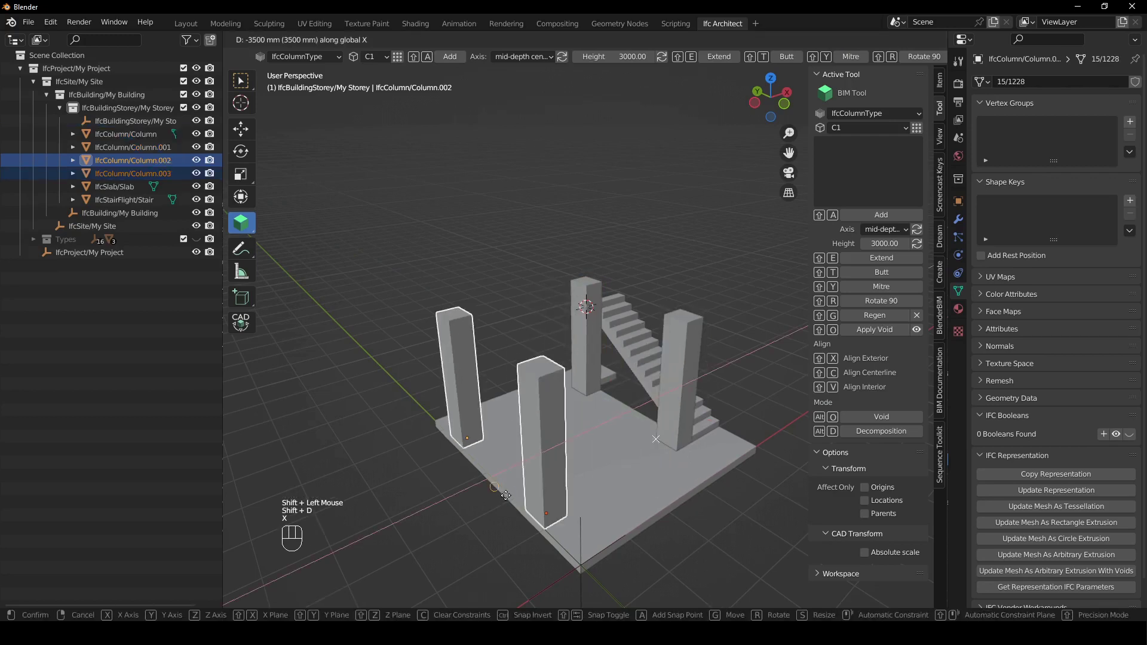
left_click(557, 437)
middle_click_drag(555, 438, 760, 385)
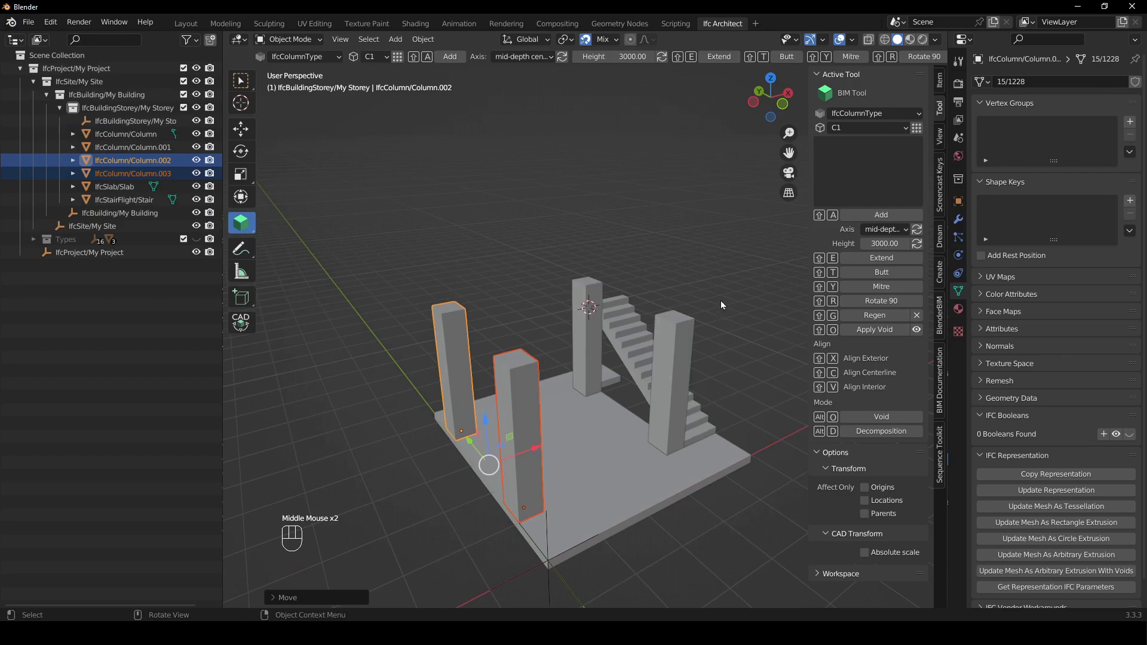
middle_click_drag(721, 304, 727, 307)
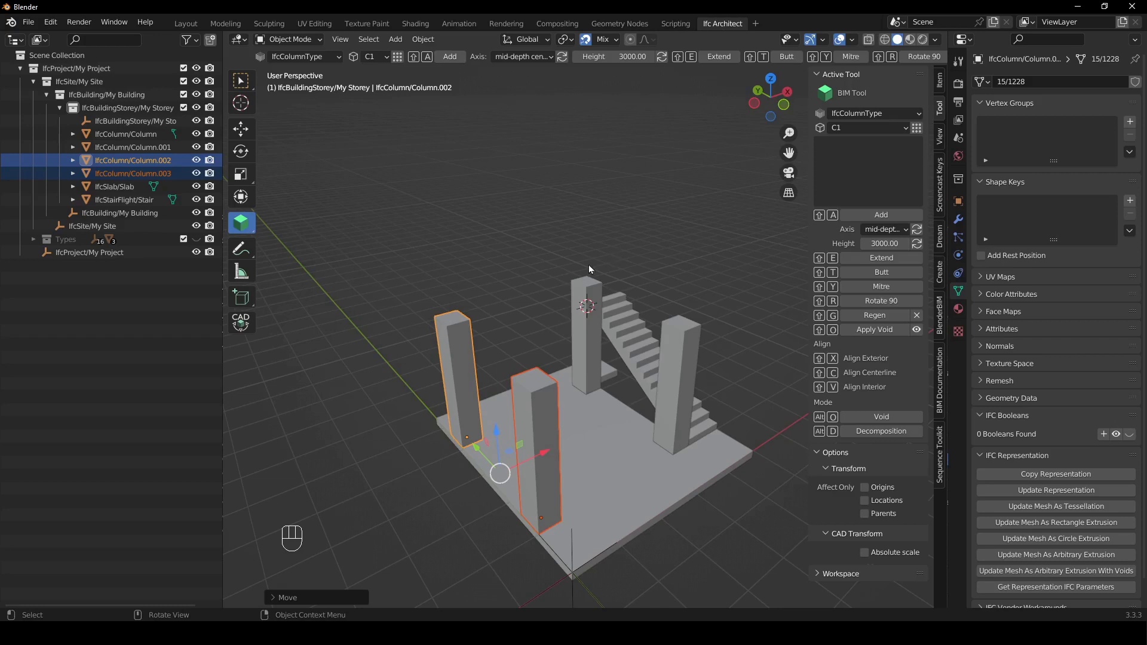
Set the height of all four columns to 2180 mm and apply it
left_click(690, 349, "shift")
left_click(587, 293, "shift")
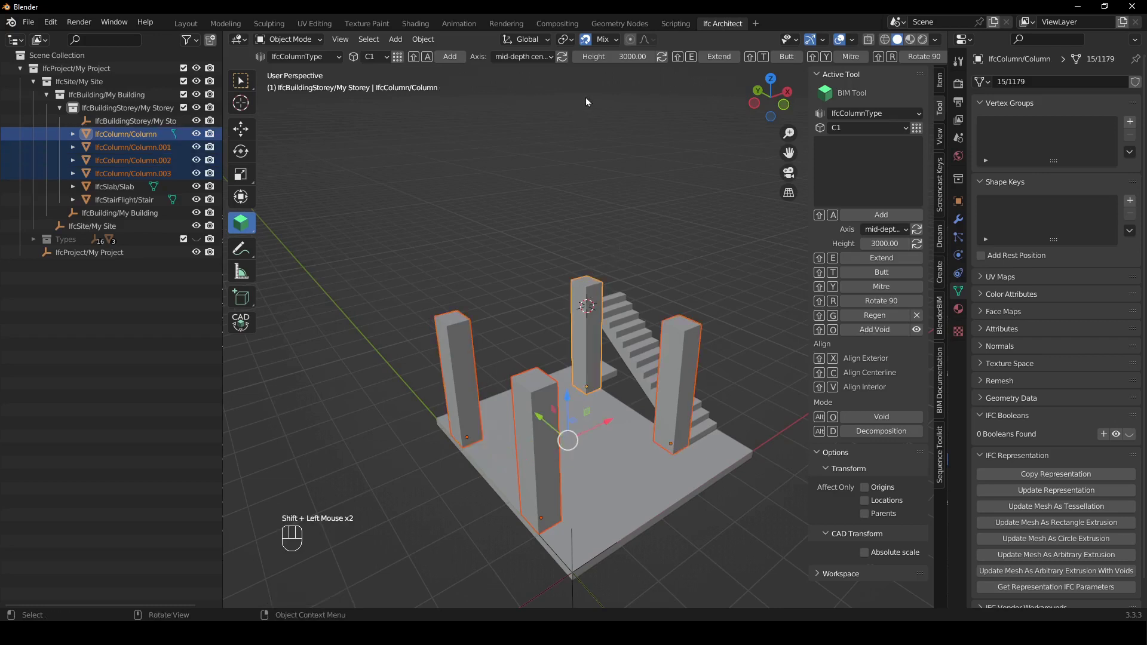
left_click(627, 56)
type("21")
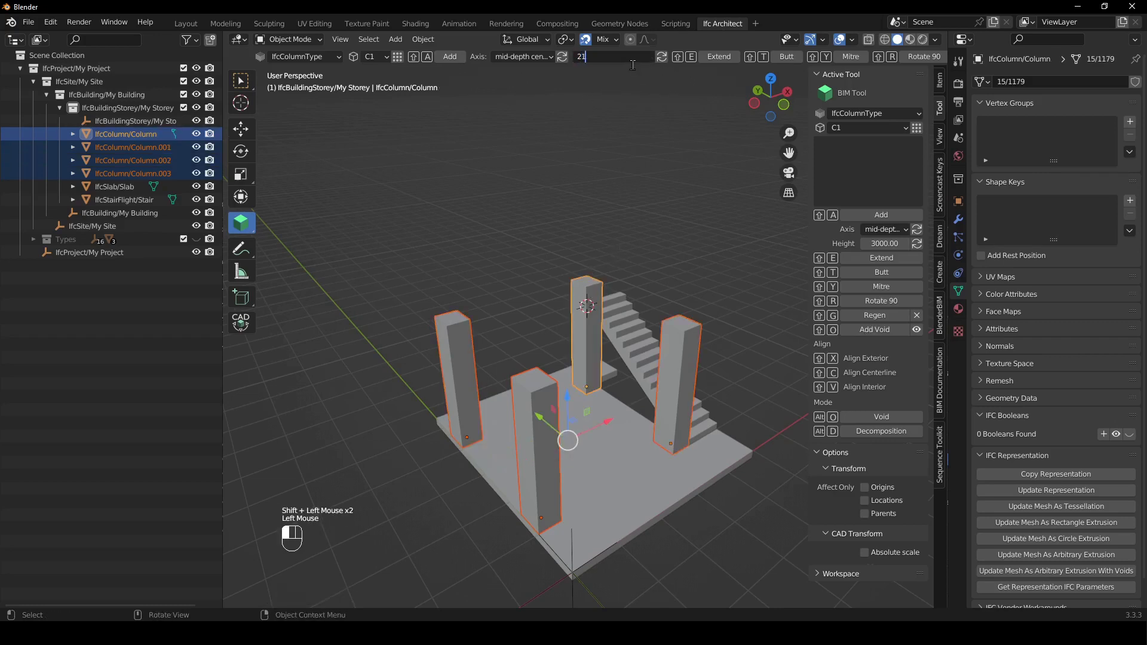
type("80")
key("Return")
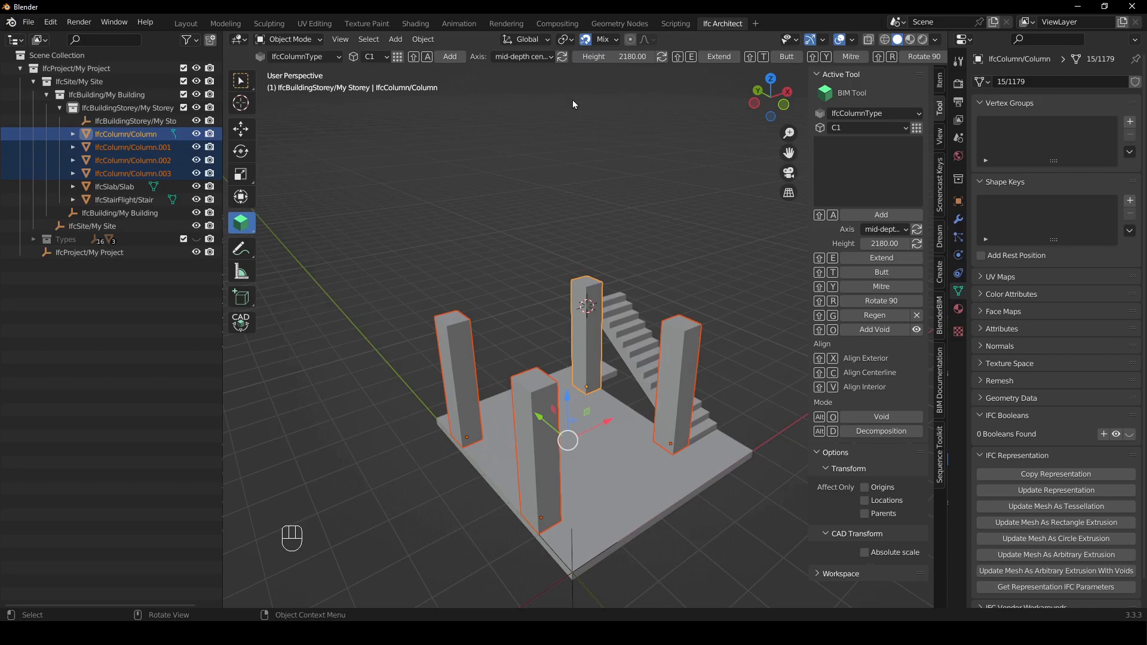
left_click(661, 57)
middle_click_drag(645, 304, 585, 316)
left_click(651, 257)
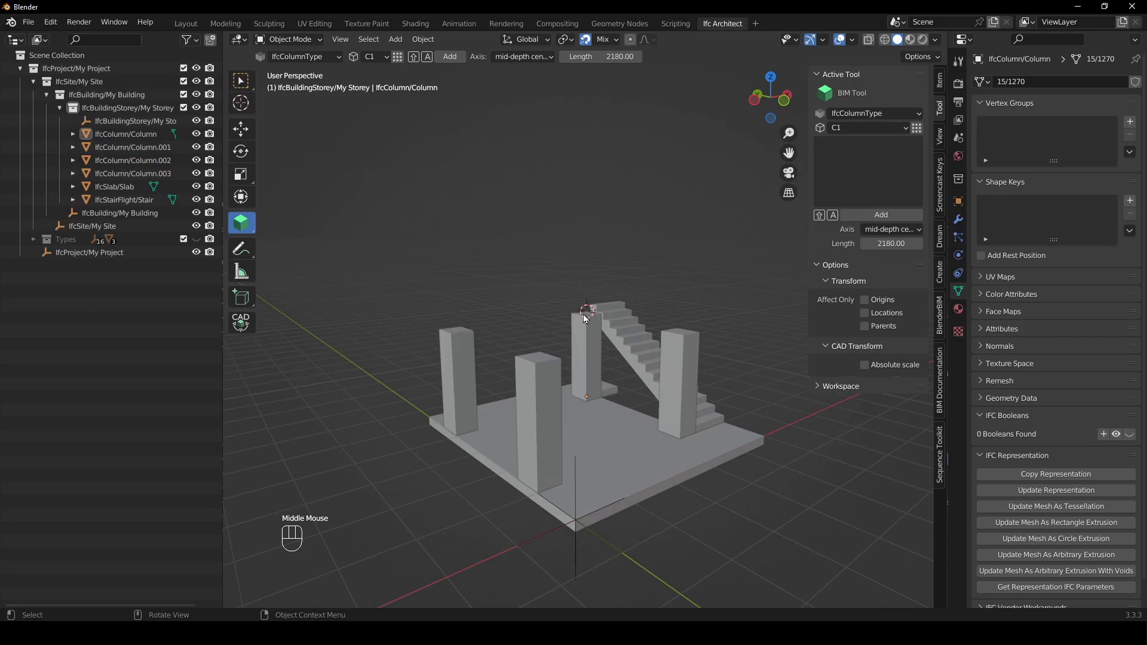
Add a building storey named "1st Floor" to IfcBuilding/My Building through its IFC aggregates
left_click(127, 213)
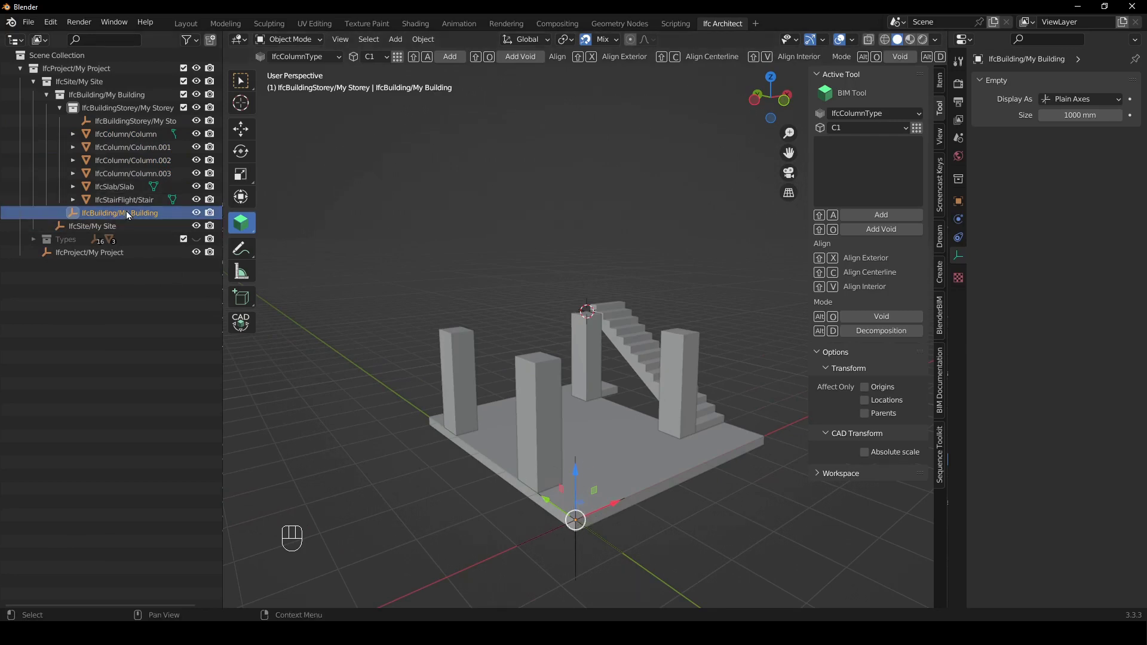
left_click(958, 201)
left_click_drag(986, 224, 985, 418)
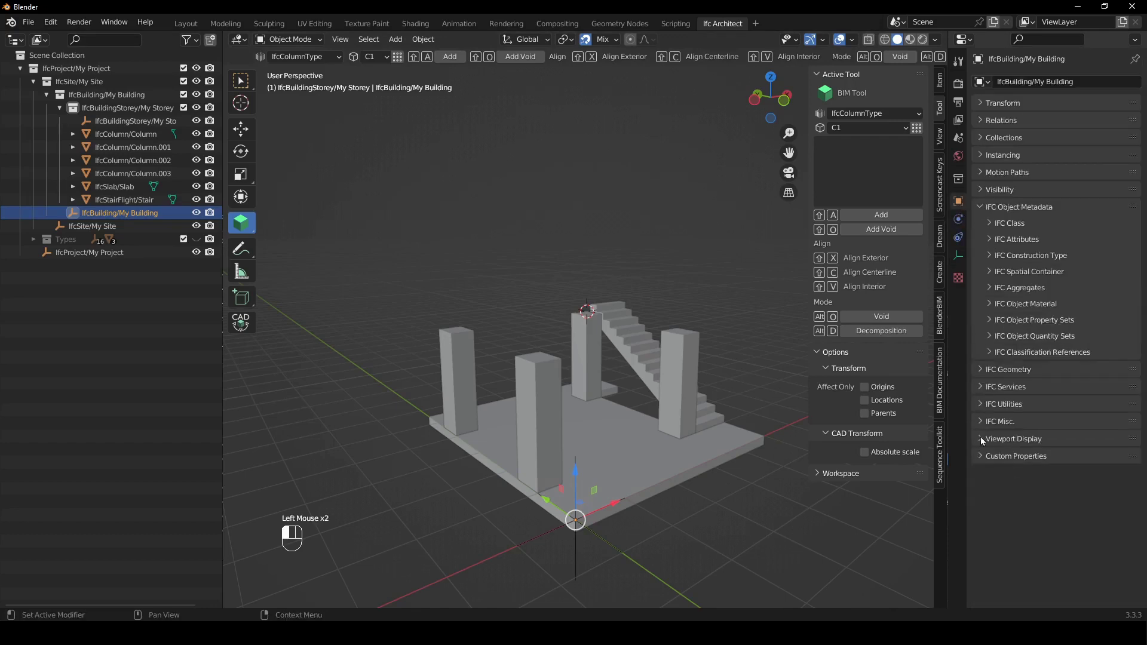
left_click(995, 288)
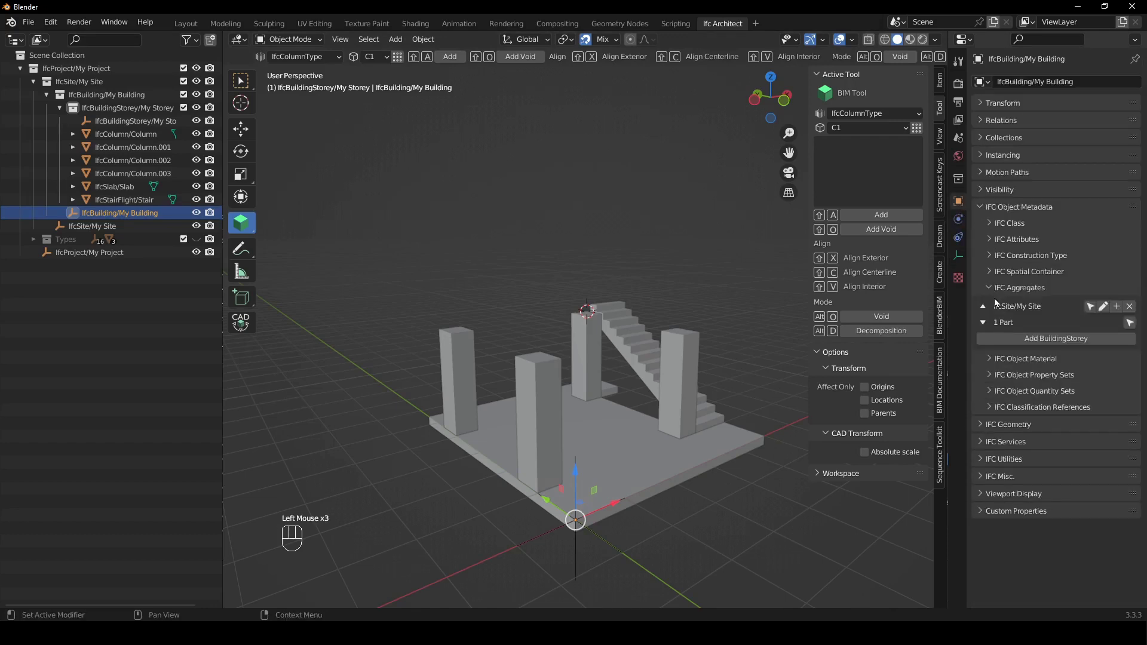
left_click(1053, 345)
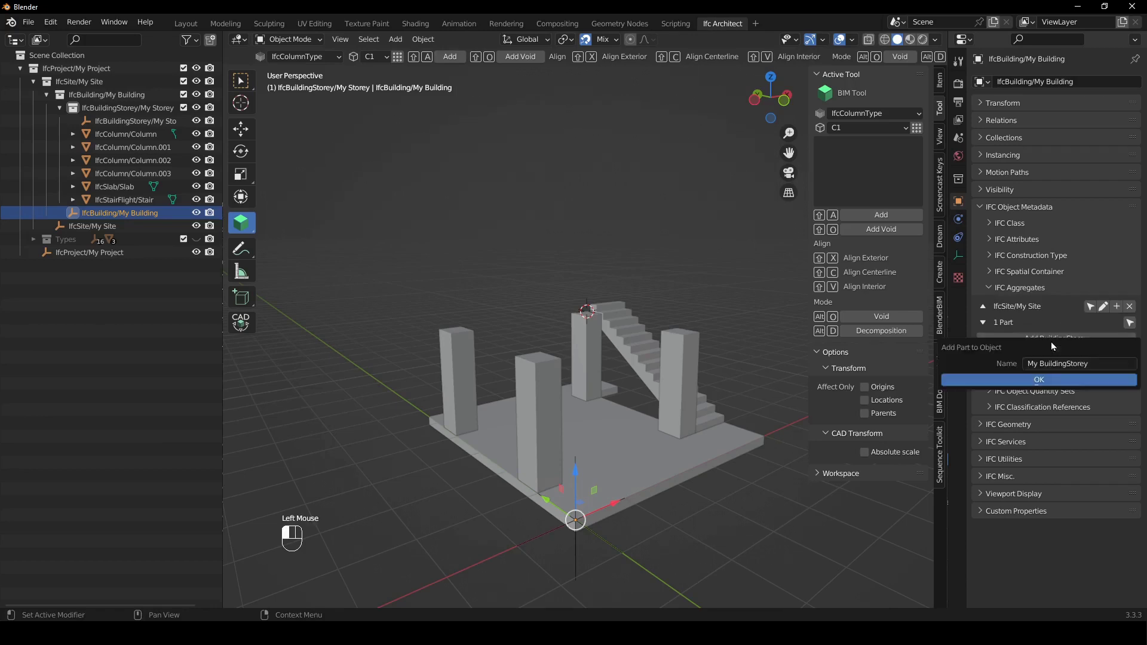
left_click(1112, 362)
type("1st Floor")
left_click(1030, 382)
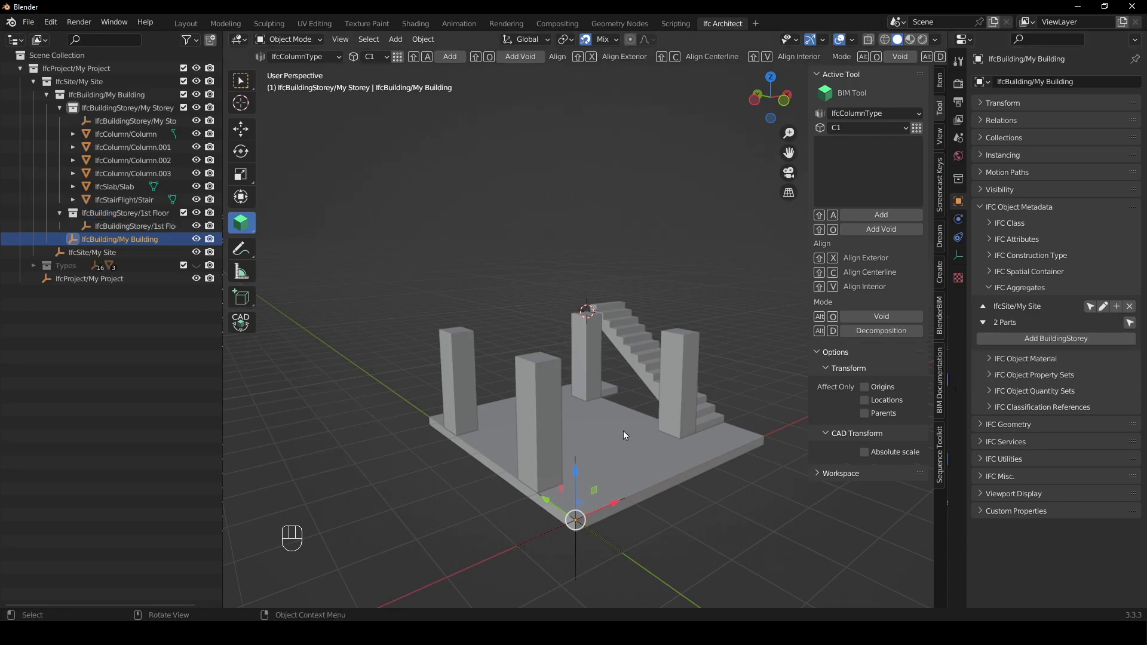
Raise the 1st Floor storey's empty along the global Z axis, snapping it to the top of the stair flight
middle_click_drag(622, 431, 521, 380)
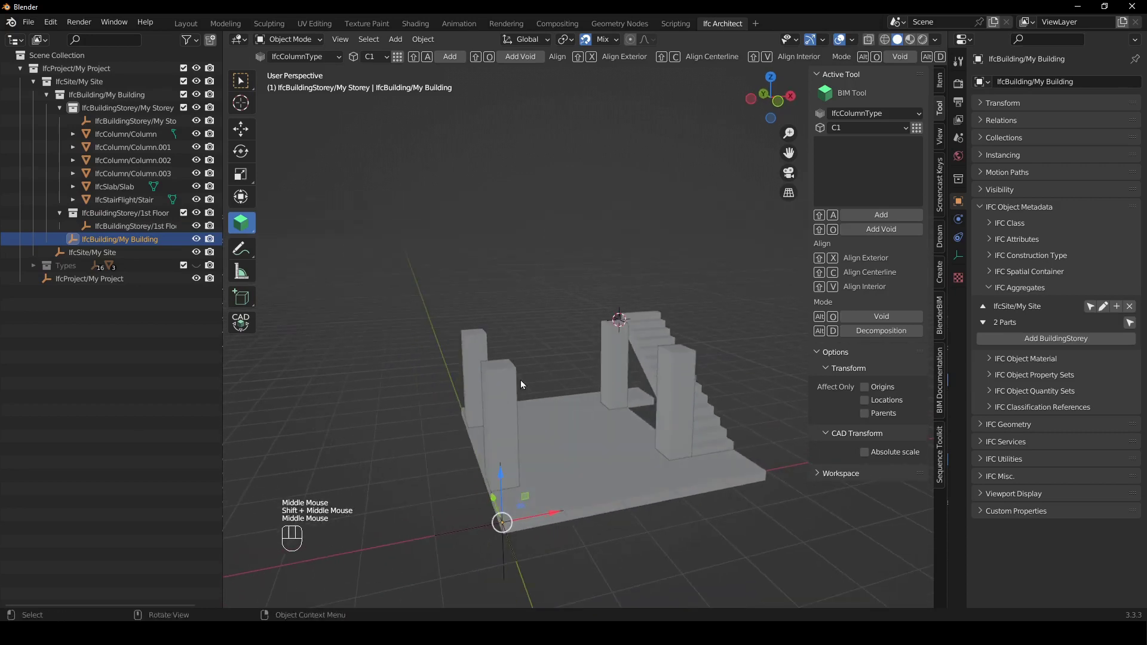
left_click(143, 213)
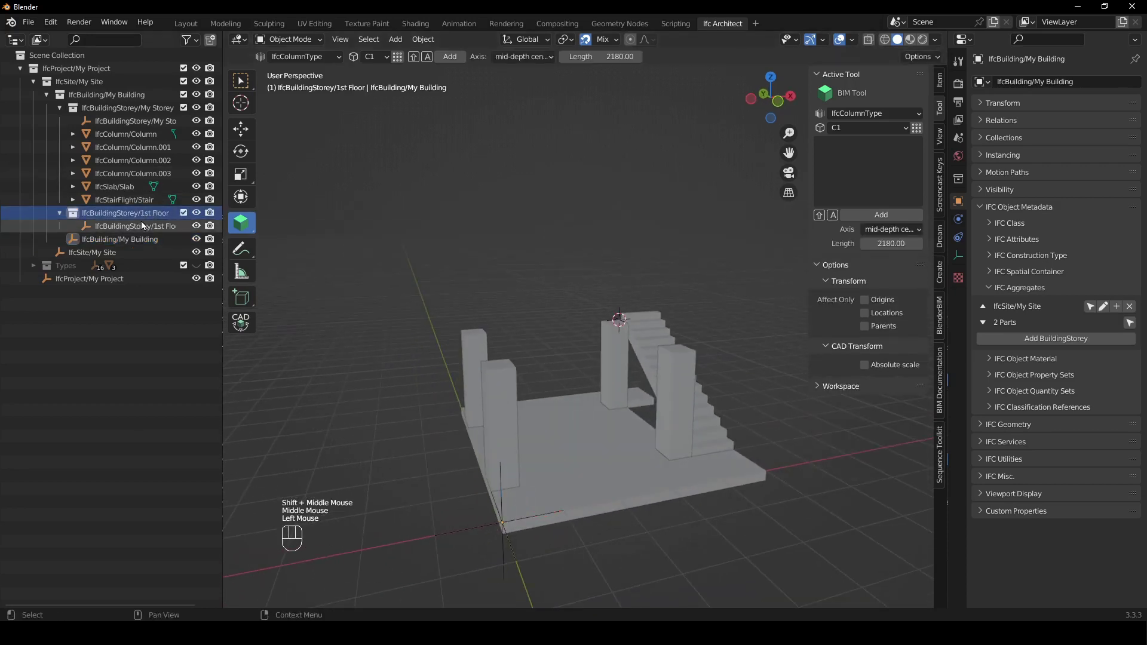
middle_click_drag(428, 299, 522, 430)
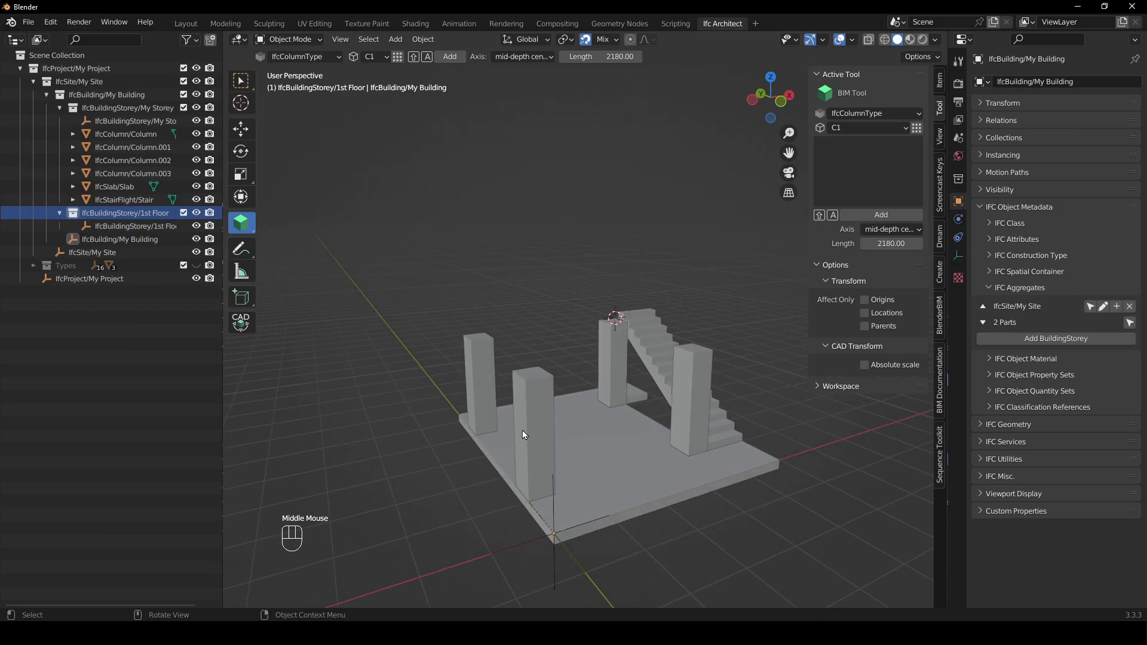
left_click(141, 226)
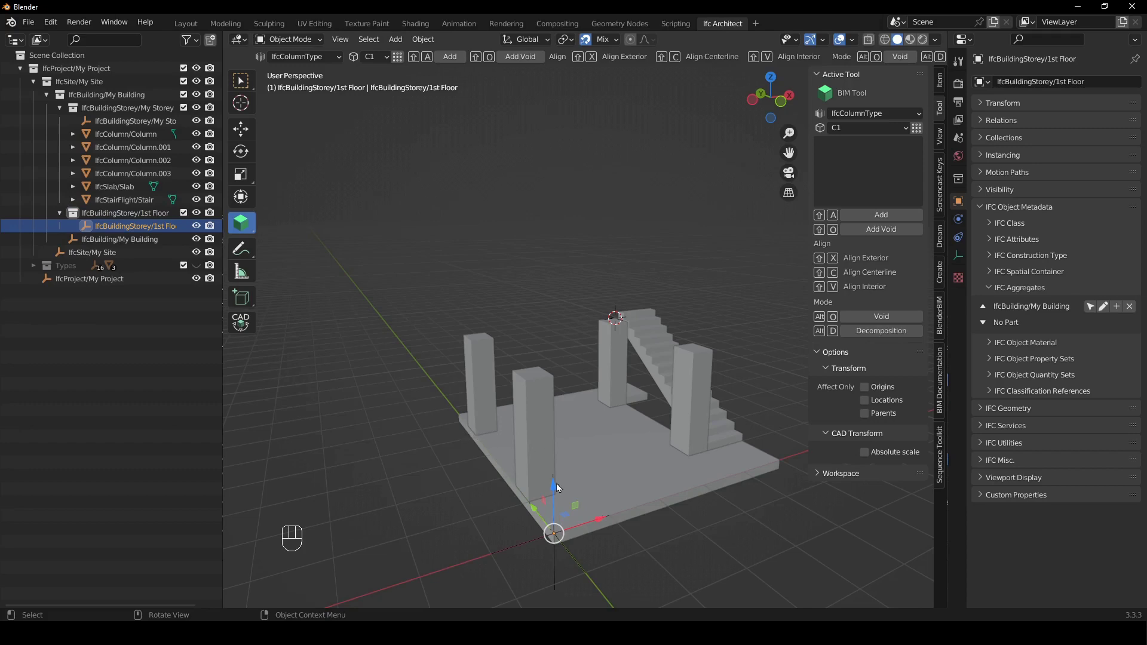
left_click_drag(557, 483, 553, 346)
middle_click_drag(633, 388, 619, 385)
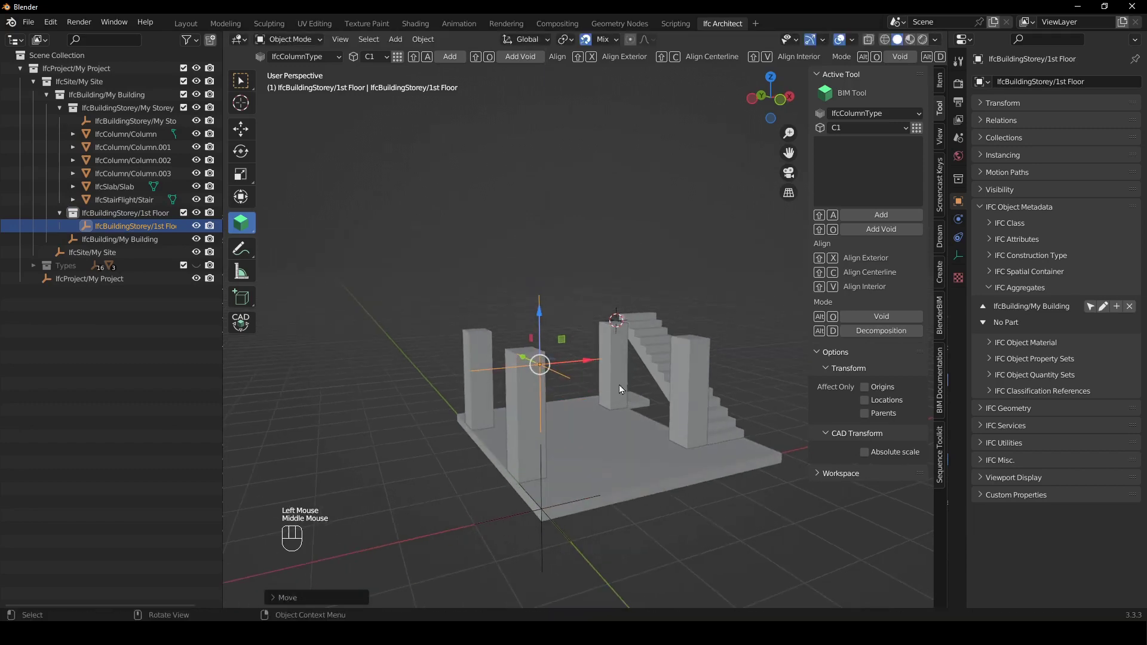
left_click_drag(543, 309, 648, 311)
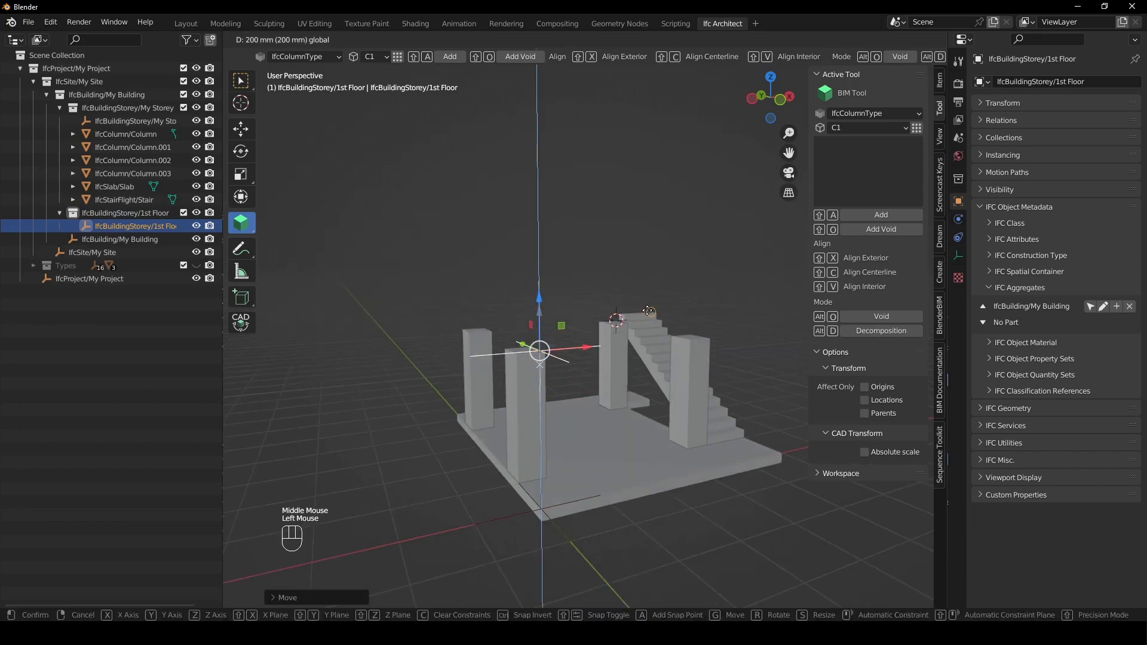
left_click(648, 311)
middle_click_drag(648, 311, 685, 346)
middle_click_drag(650, 220, 701, 418)
left_click(644, 217)
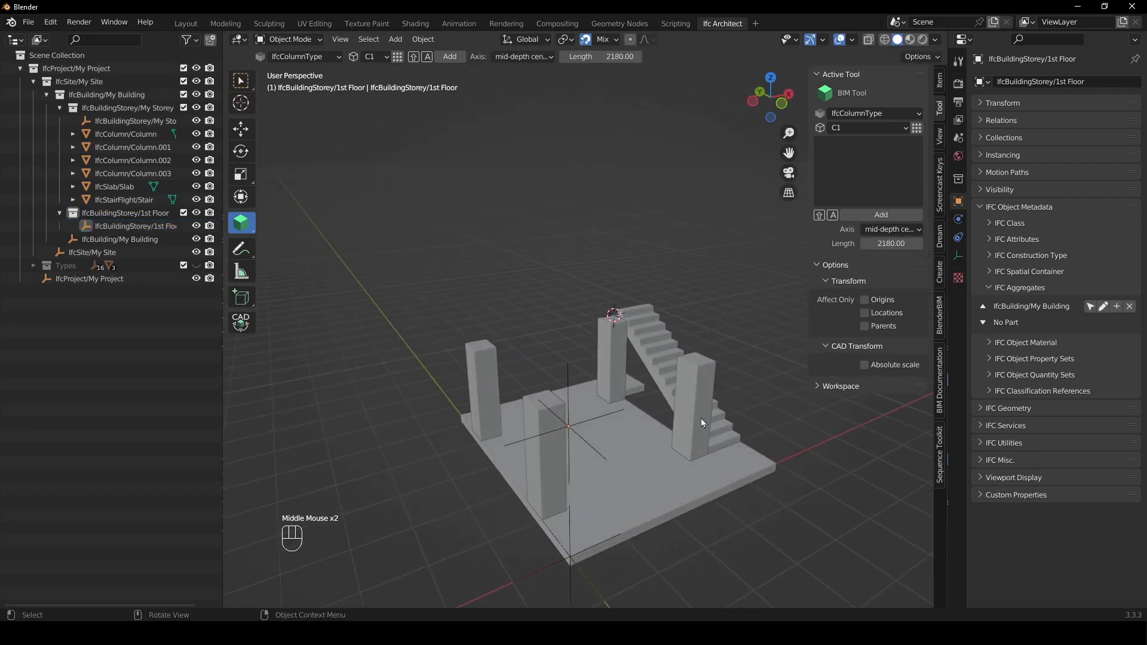
Duplicate the slab, all four columns and the stair flight 2380 mm up along the global Z axis
left_click(647, 453)
left_click(549, 459, "shift")
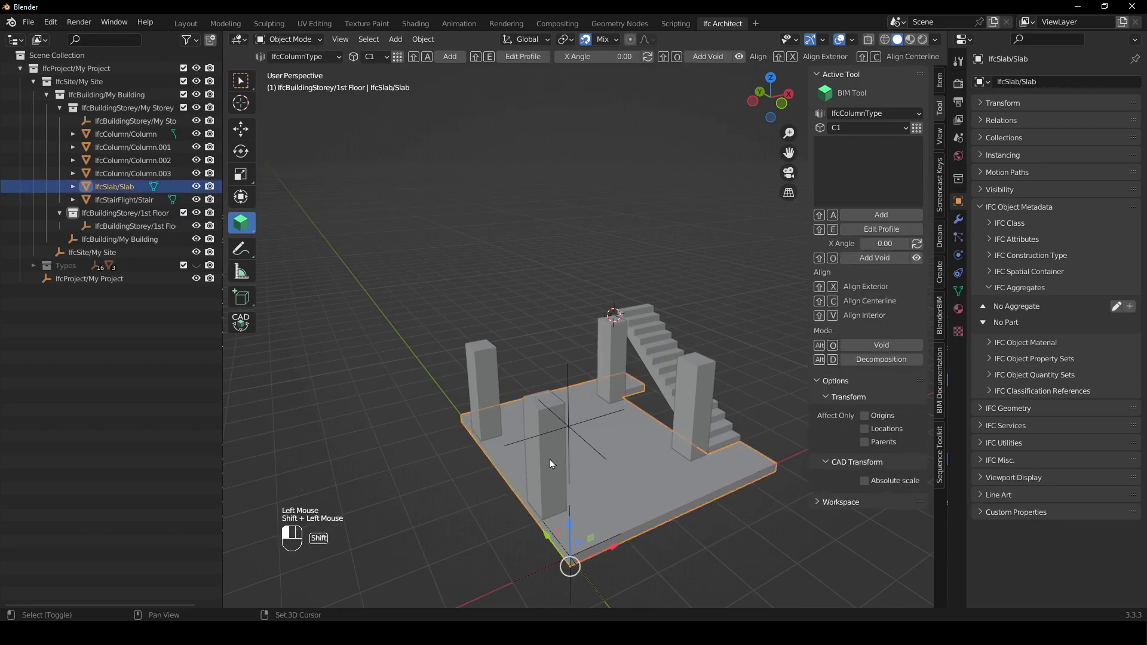
left_click(482, 364, "shift")
left_click(610, 343, "shift")
left_click(683, 393, "shift")
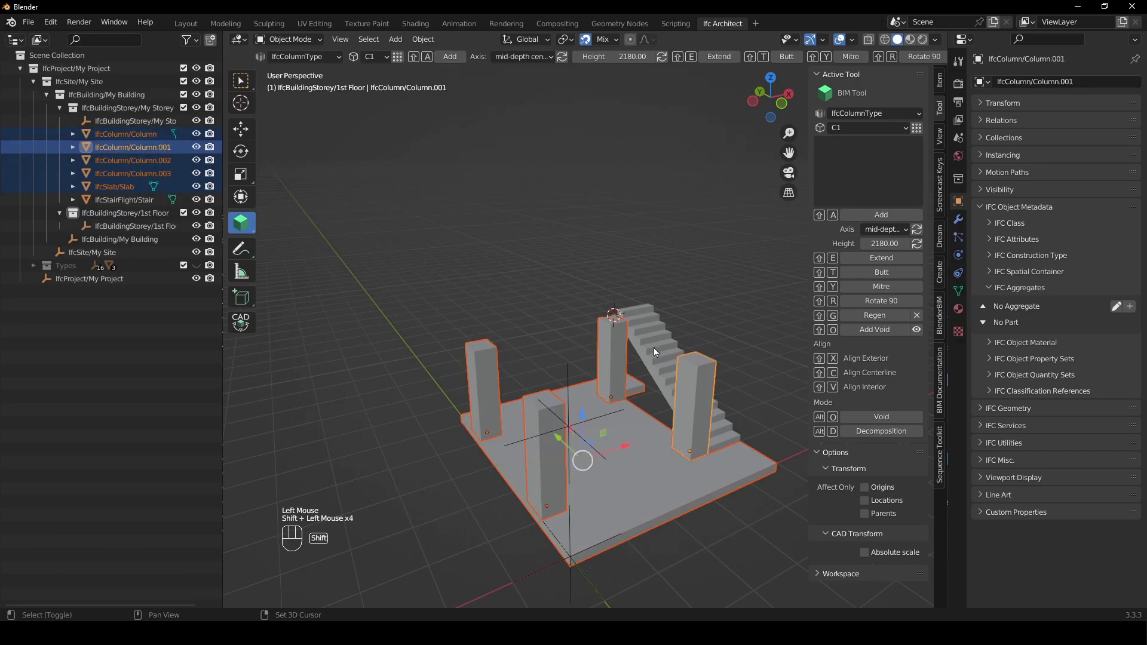
left_click(653, 348, "shift")
key("shift+d")
key("z")
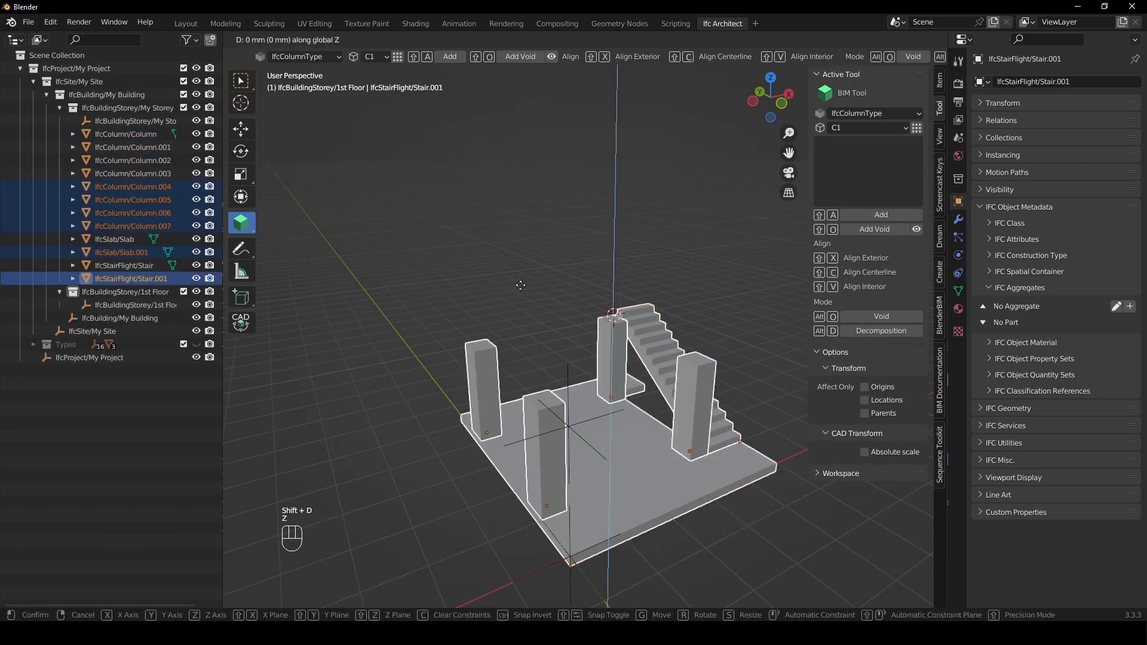
type("2380")
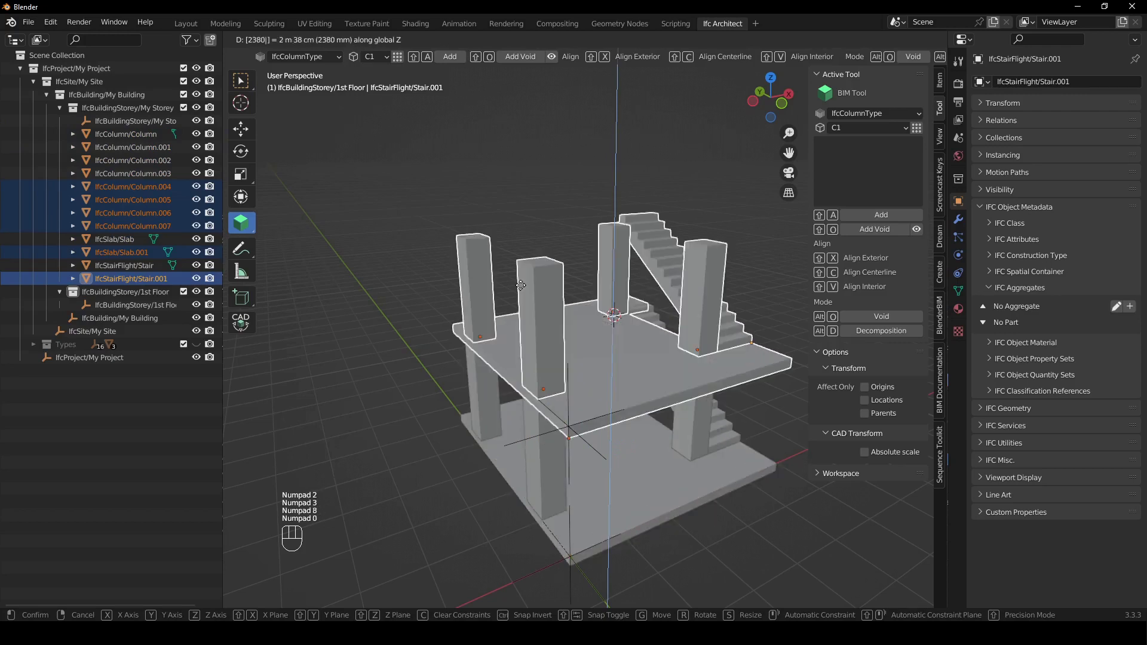
key("Return")
Move the duplicated columns, slab and stair flight into the IfcBuildingStorey/1st Floor collection and clear the selection
middle_click_drag(565, 258, 590, 277)
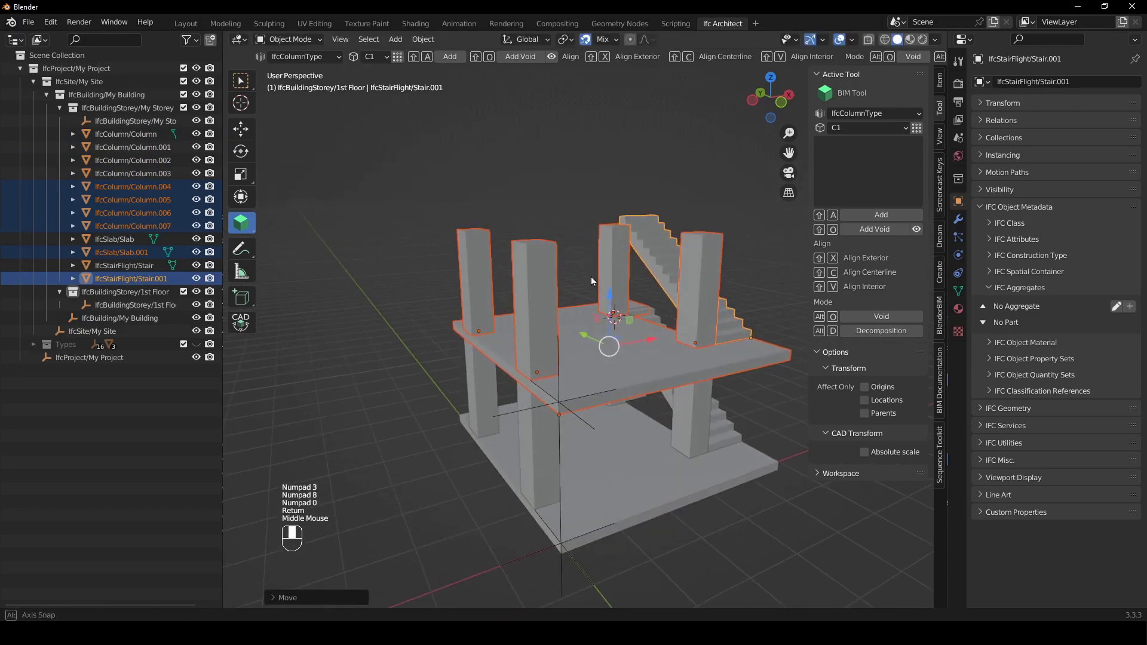
left_click_drag(146, 206, 146, 296)
double_click(392, 194)
Duplicate the 1st Floor slab 2380 mm up along the global Z axis as the slab above the upper columns
middle_click_drag(596, 385, 597, 387)
left_click(596, 385)
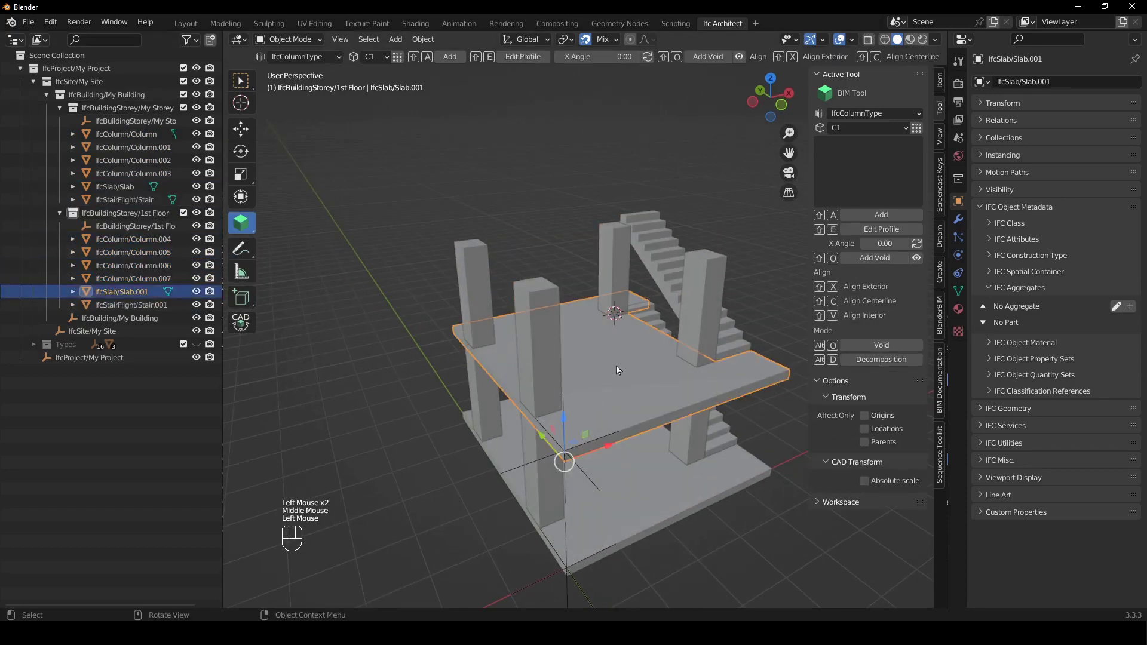
key("shift+d")
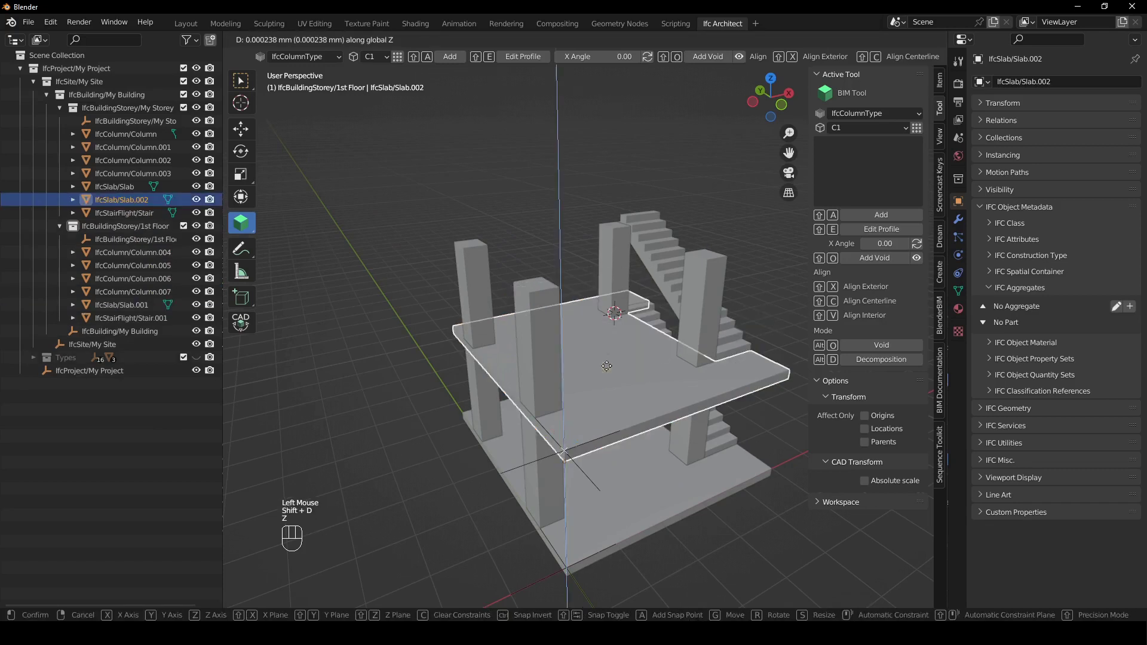
type("z2380")
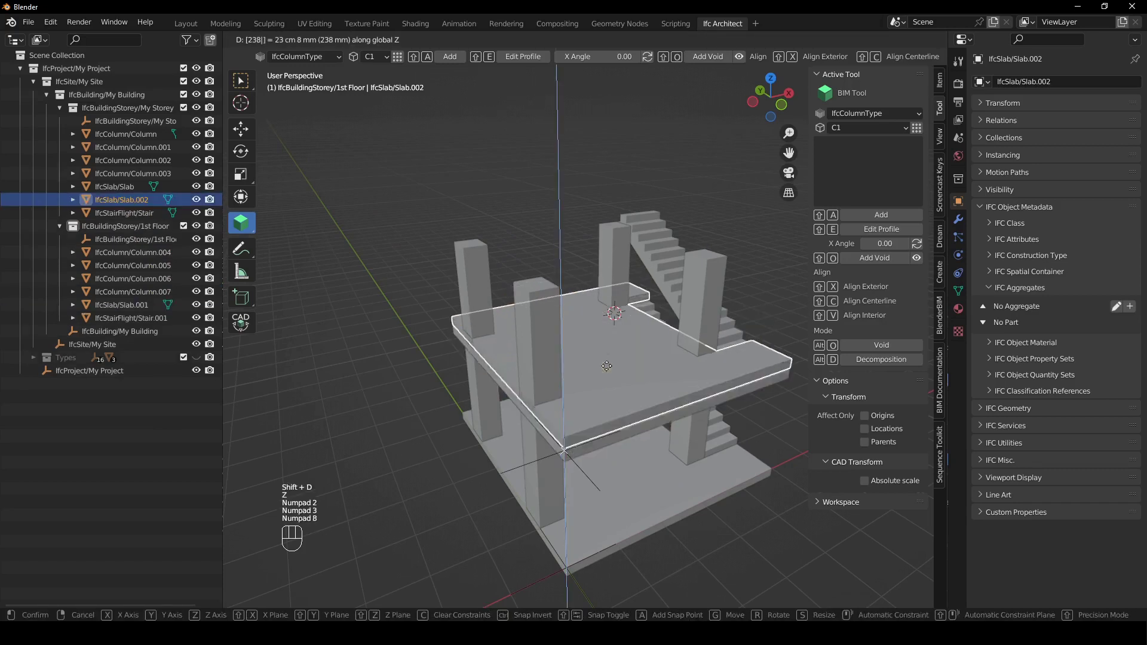
key("Return")
left_click(639, 173)
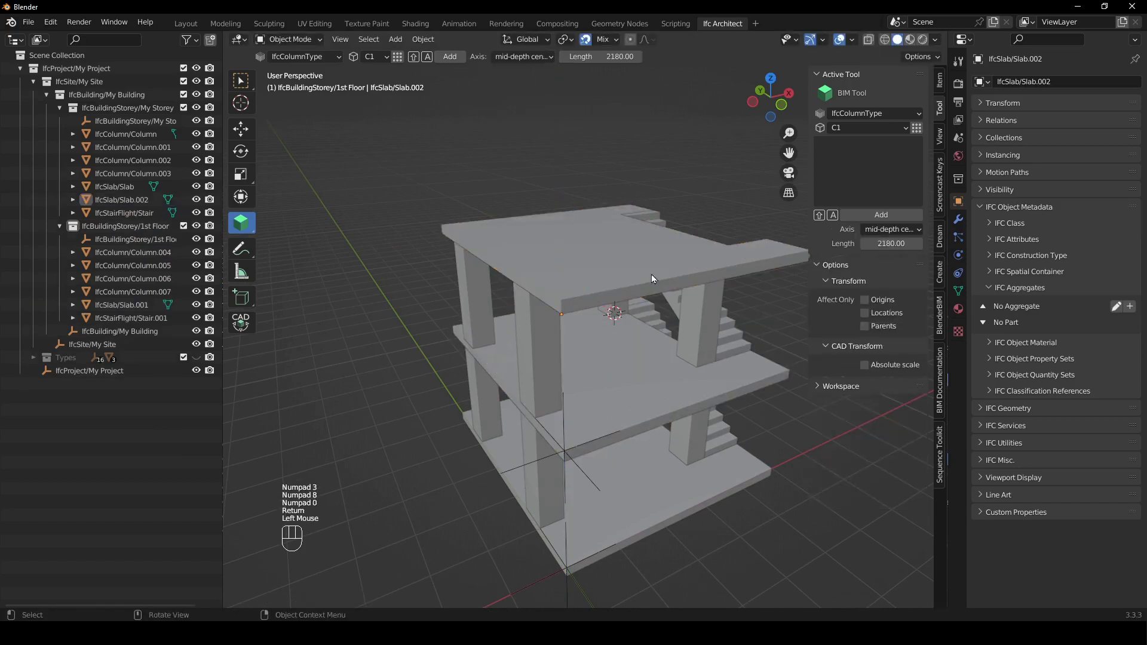
middle_click_drag(651, 275, 575, 327)
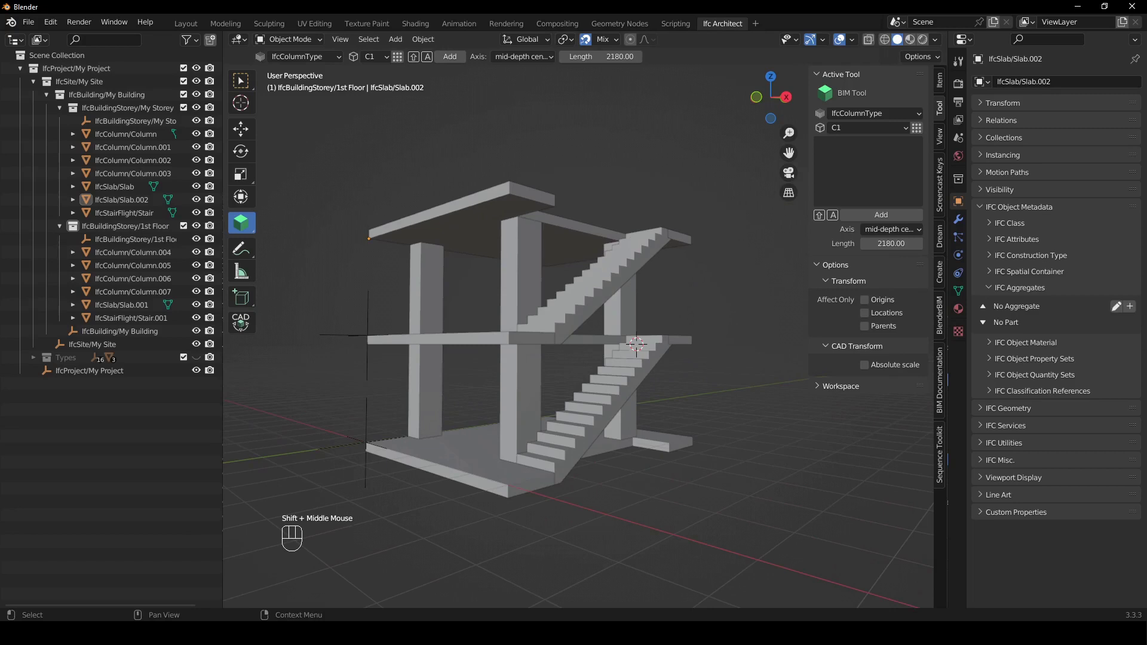